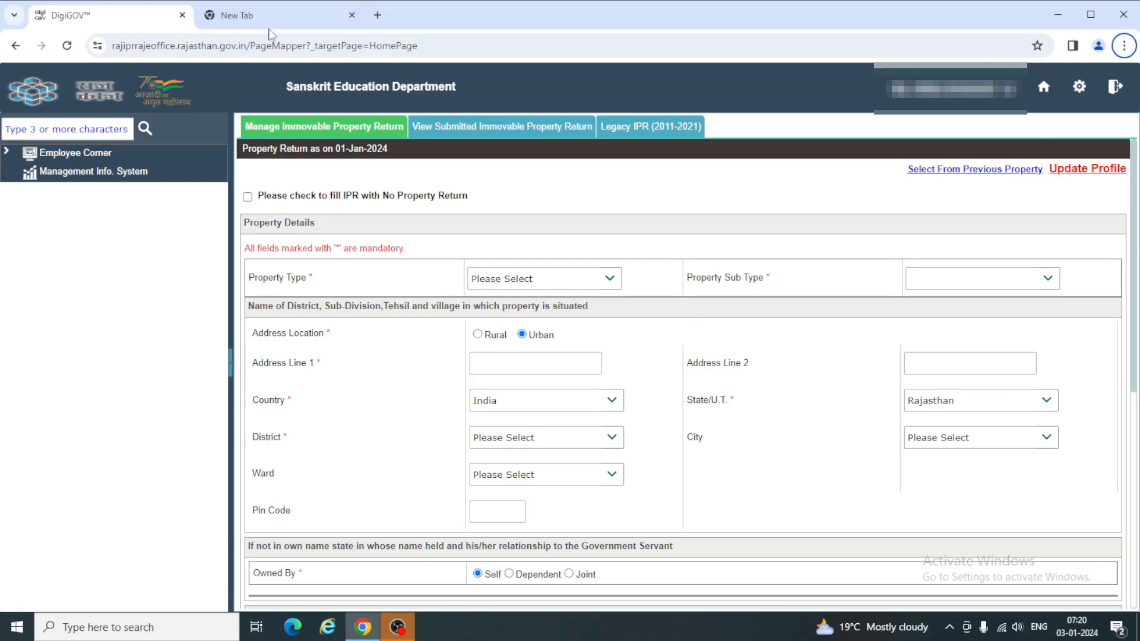
- Search rajkaj in a new tab and follow Go To Rajkaj > IPR from the Raj-Kaj site
left_click(286, 17)
left_click(205, 45)
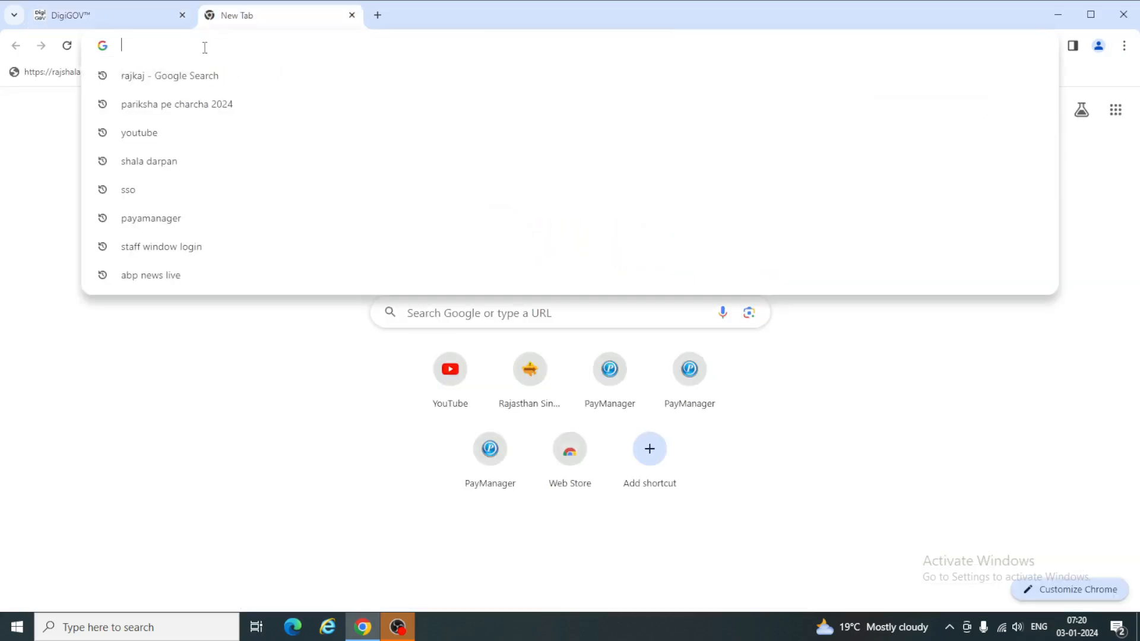
left_click(138, 81)
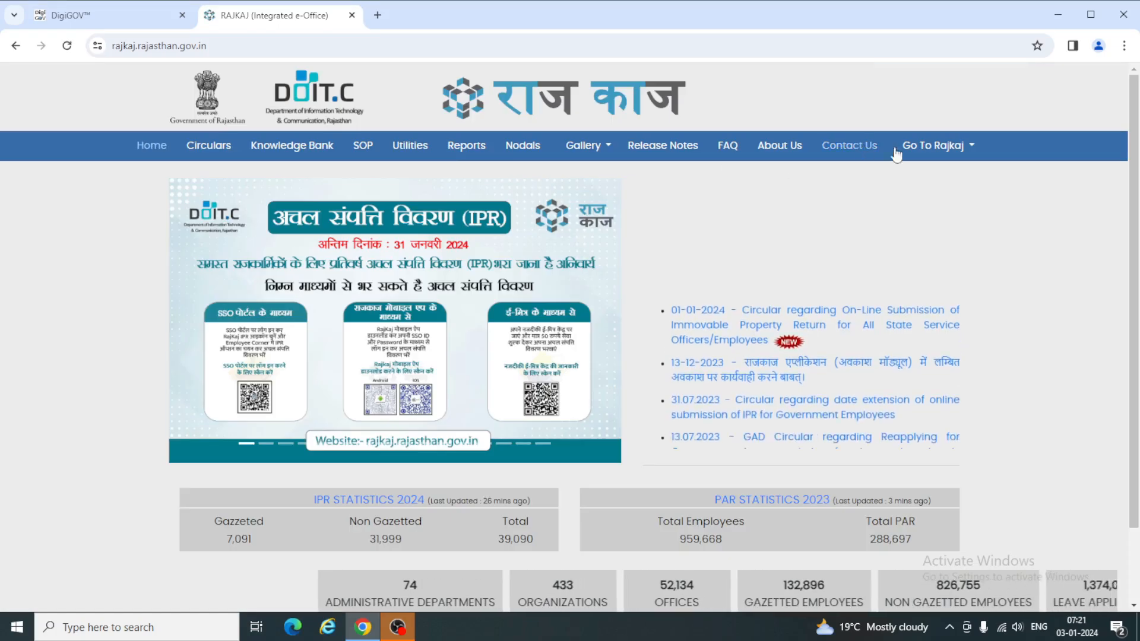
left_click(972, 149)
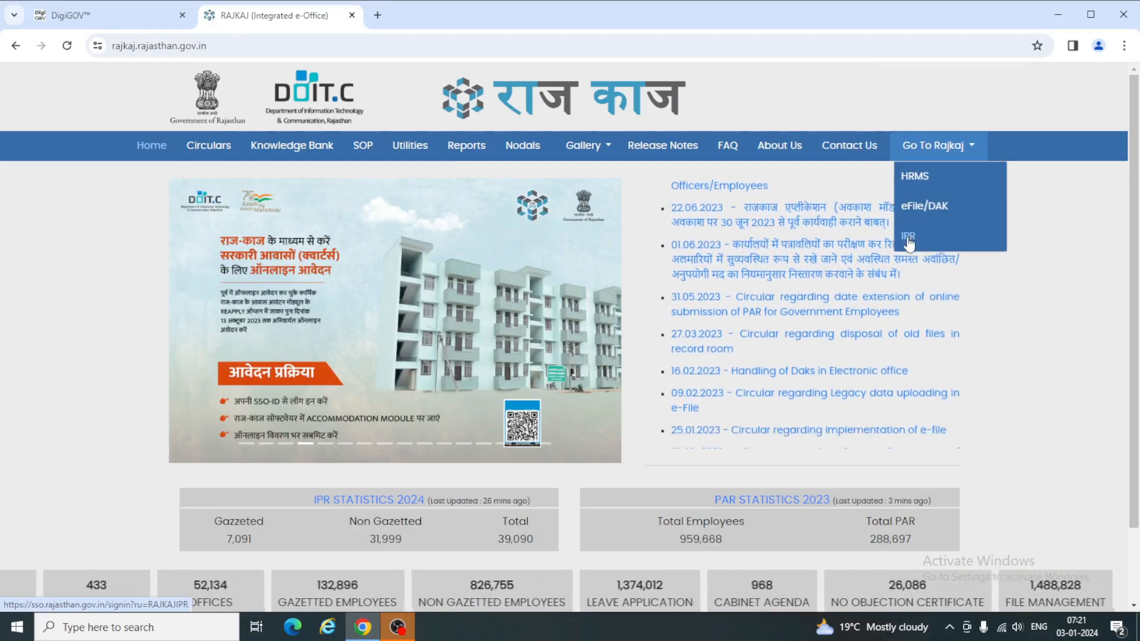
left_click(908, 241)
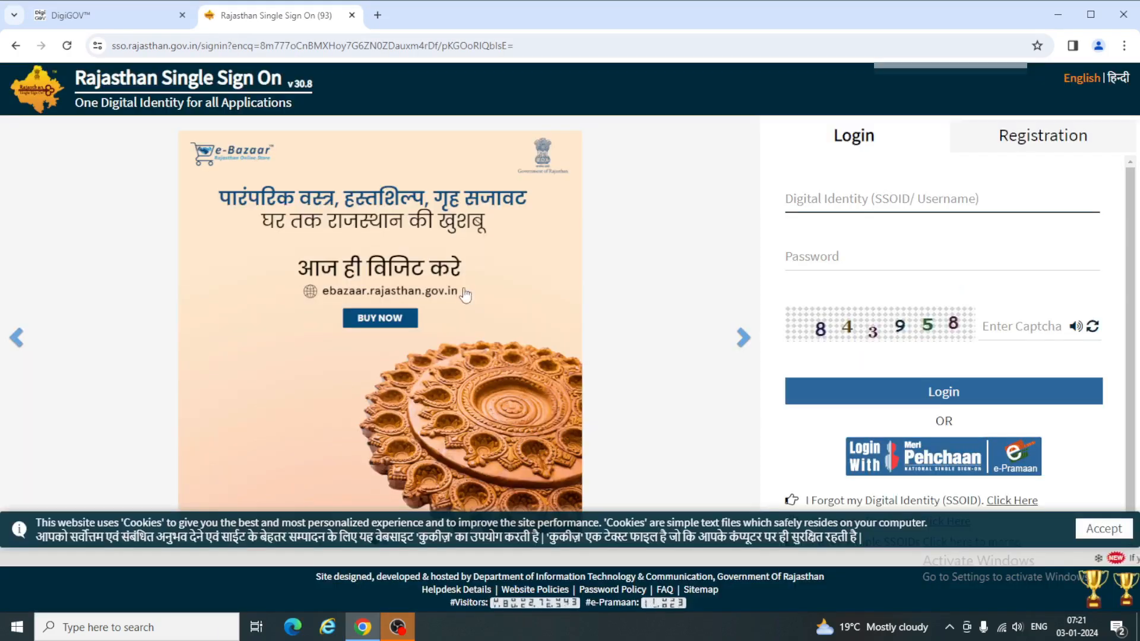
- Touch the SSOID and Password fields, then return to the DigiGOV tab's 01-Jan-2024 return form
left_click(824, 201)
left_click(807, 258)
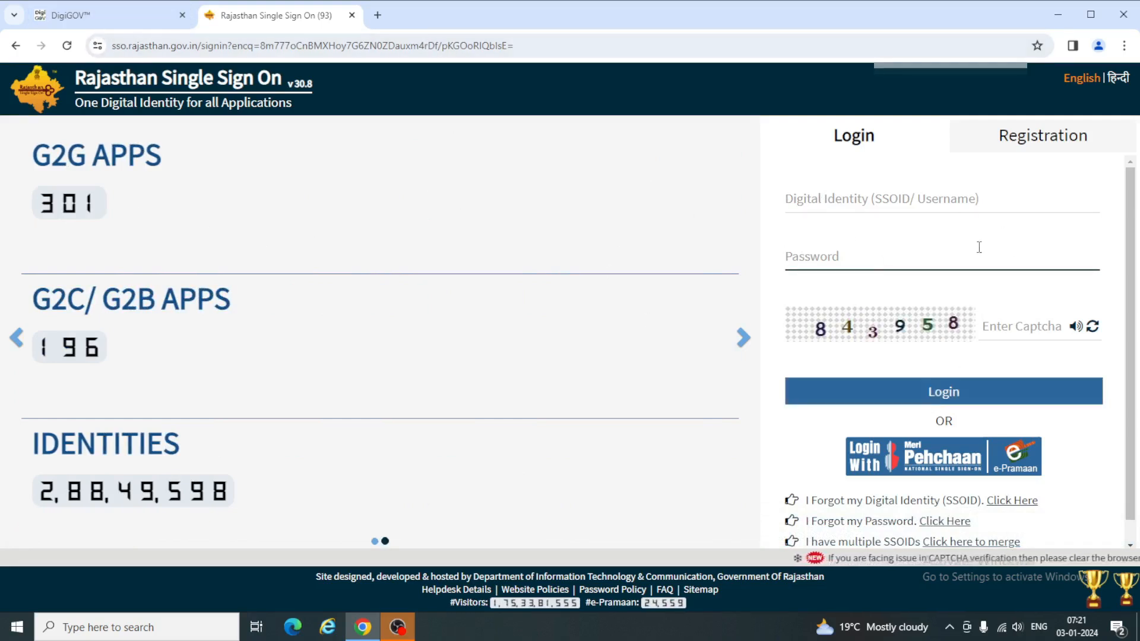
left_click(90, 12)
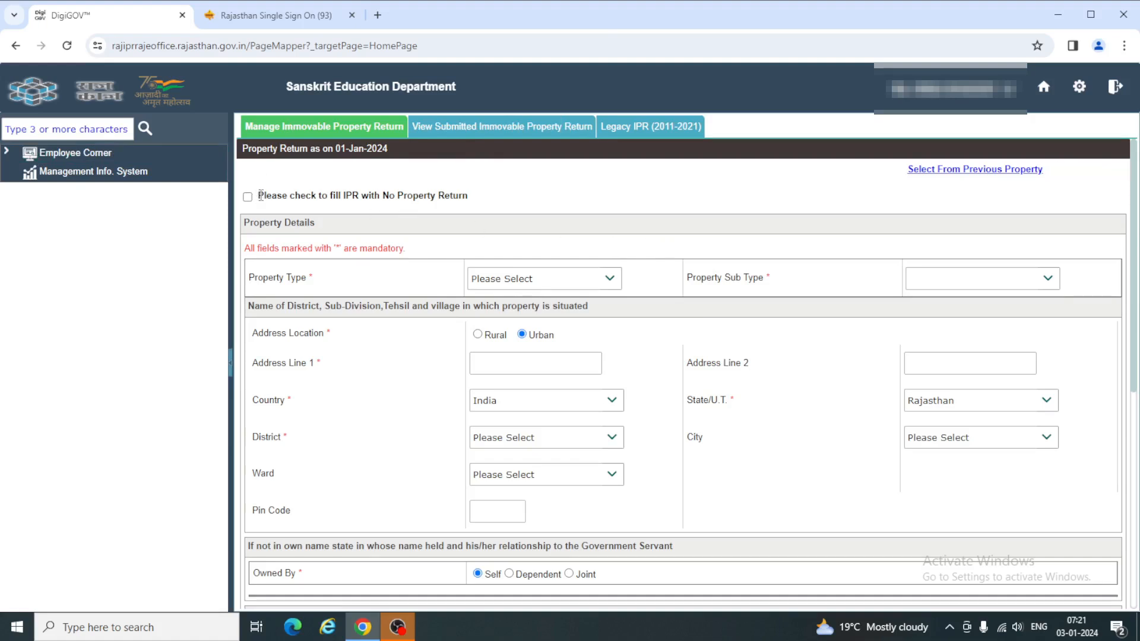
- Highlight the 'Please check to fill IPR with No Property Return' label, then clear the highlight
left_click_drag(260, 195, 480, 202)
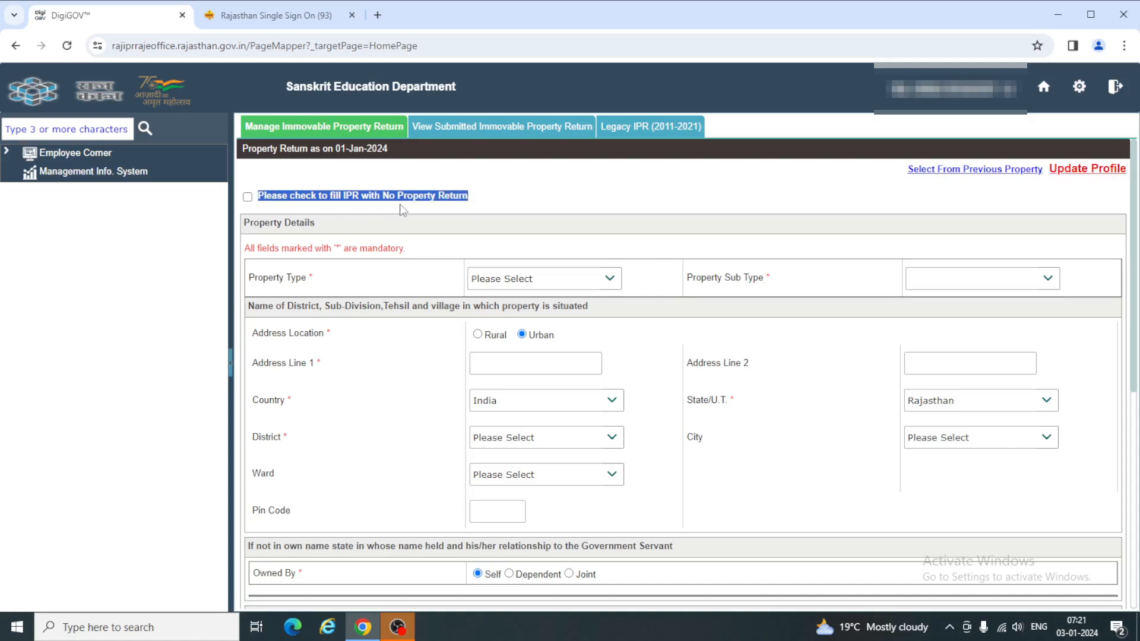
left_click(430, 211)
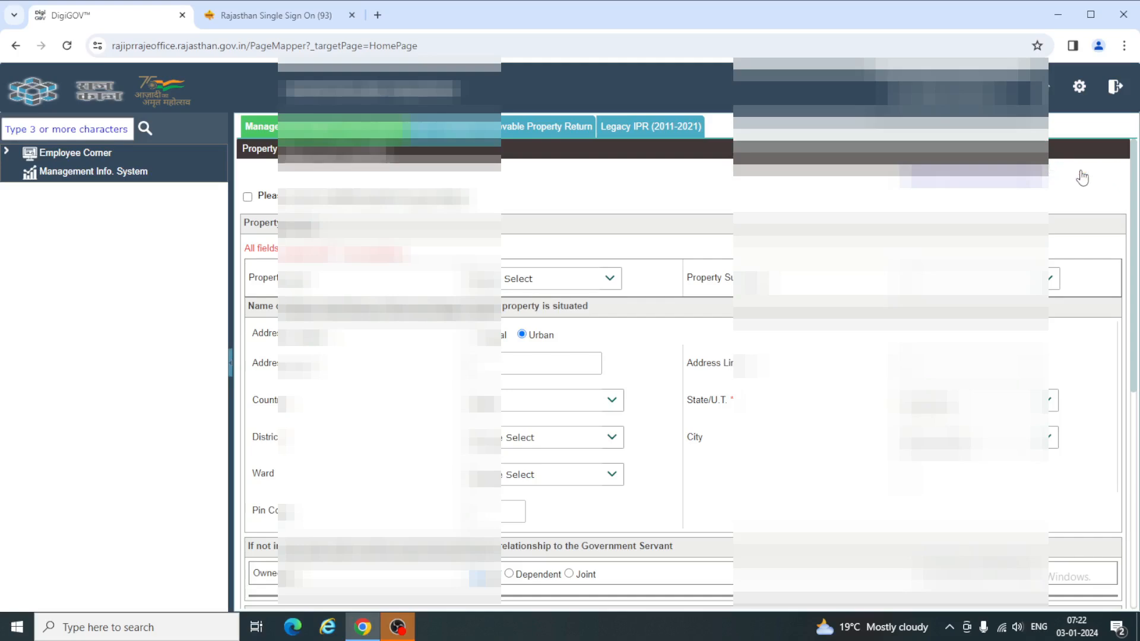
- Change Basic Pay to 2300, fill the captcha, tick the declaration and save the employee details
scroll(572, 330, "down", 5)
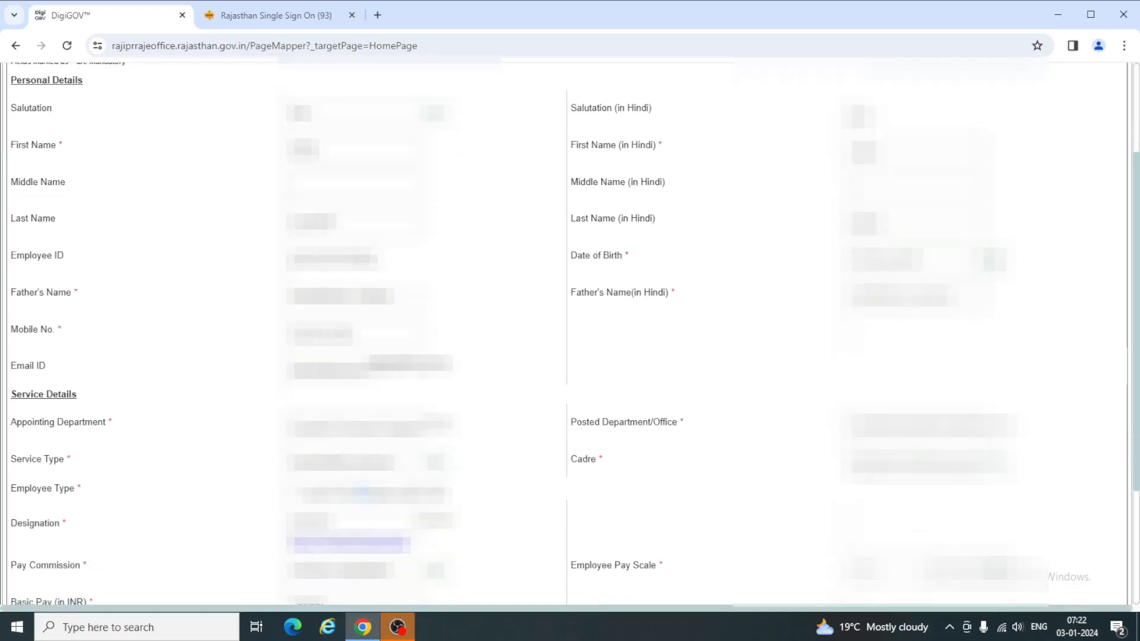
scroll(419, 527, "down", 1)
scroll(335, 485, "up", 1)
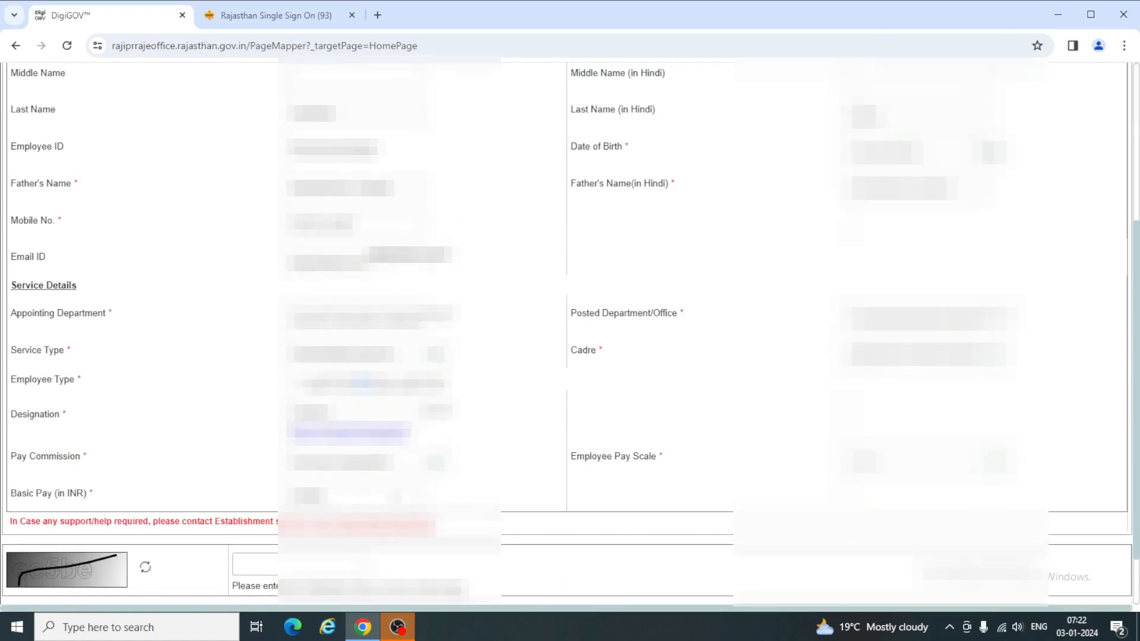
left_click_drag(332, 496, 289, 500)
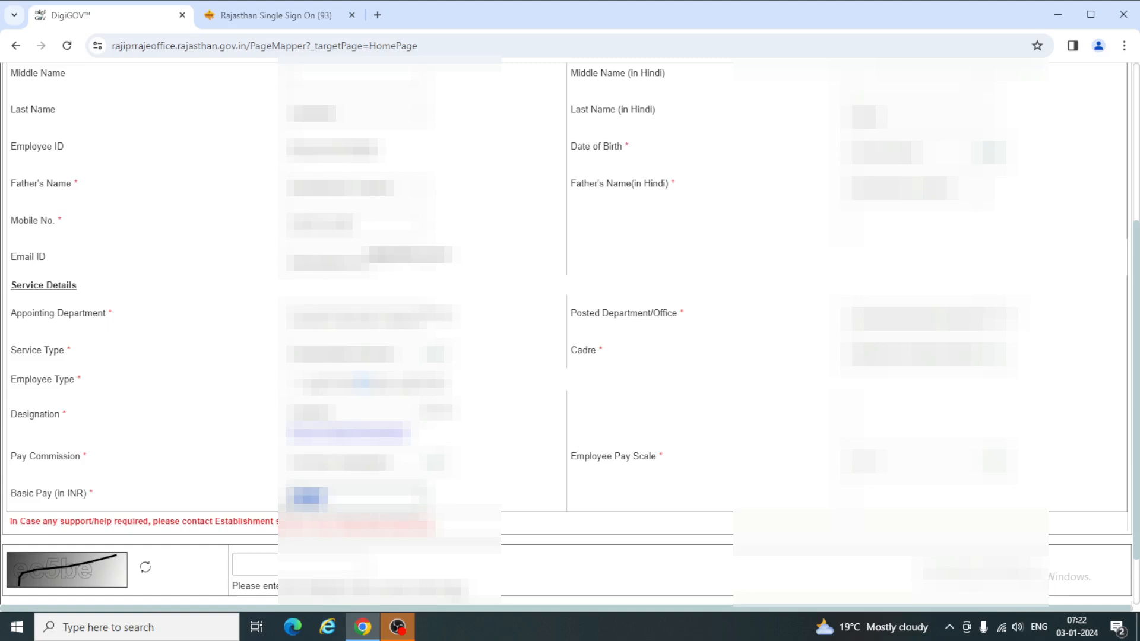
type("23")
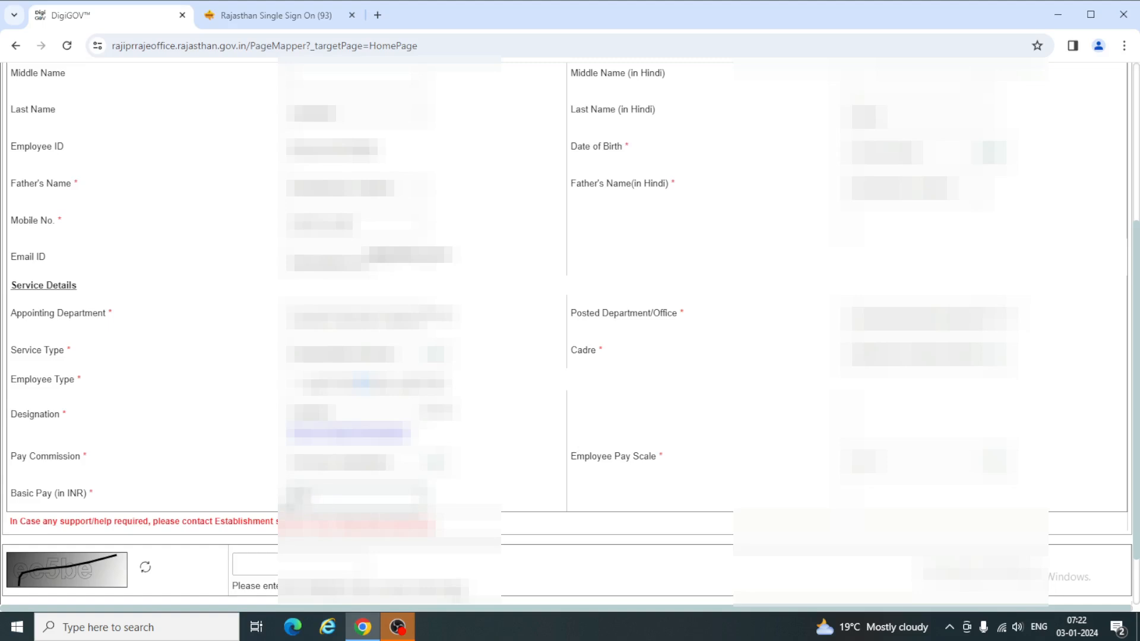
type("00")
left_click(309, 564)
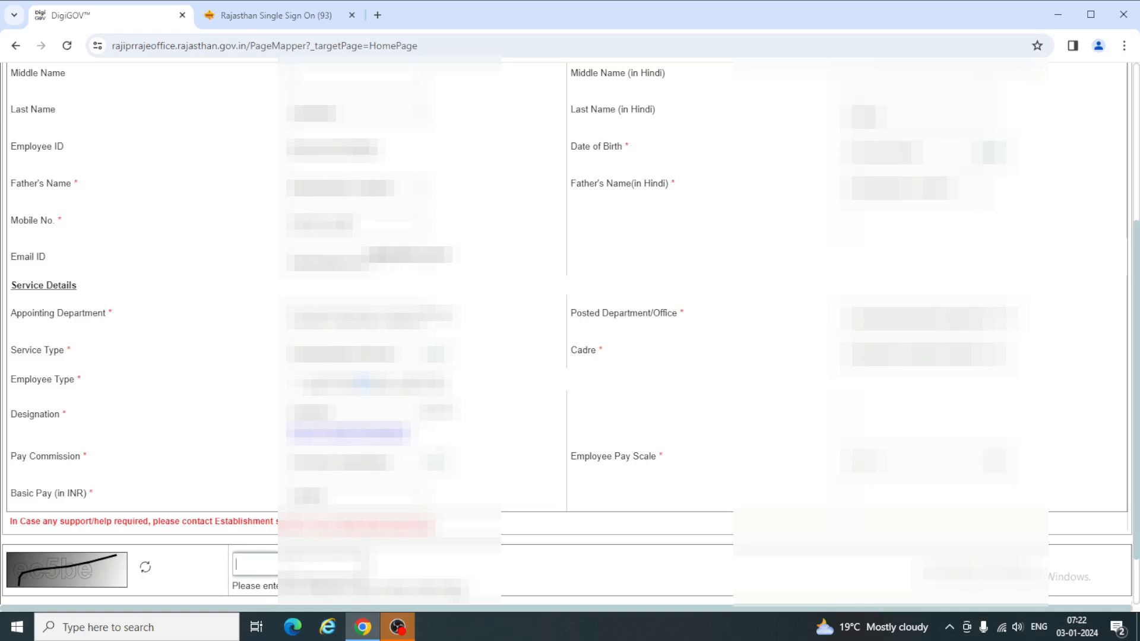
scroll(567, 337, "down", 1)
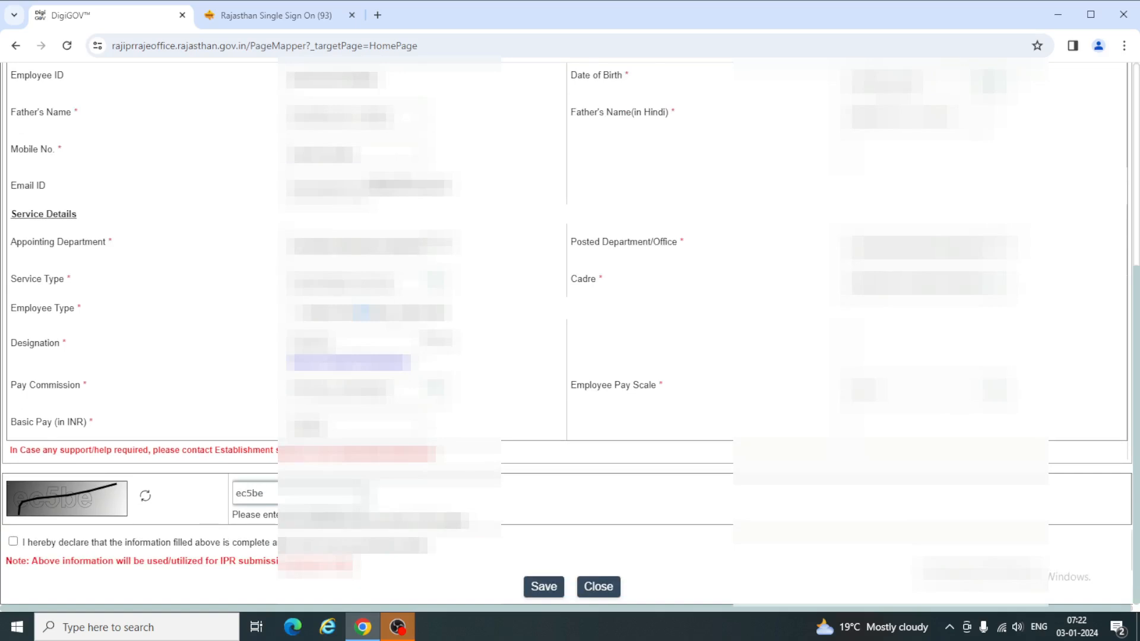
left_click(13, 542)
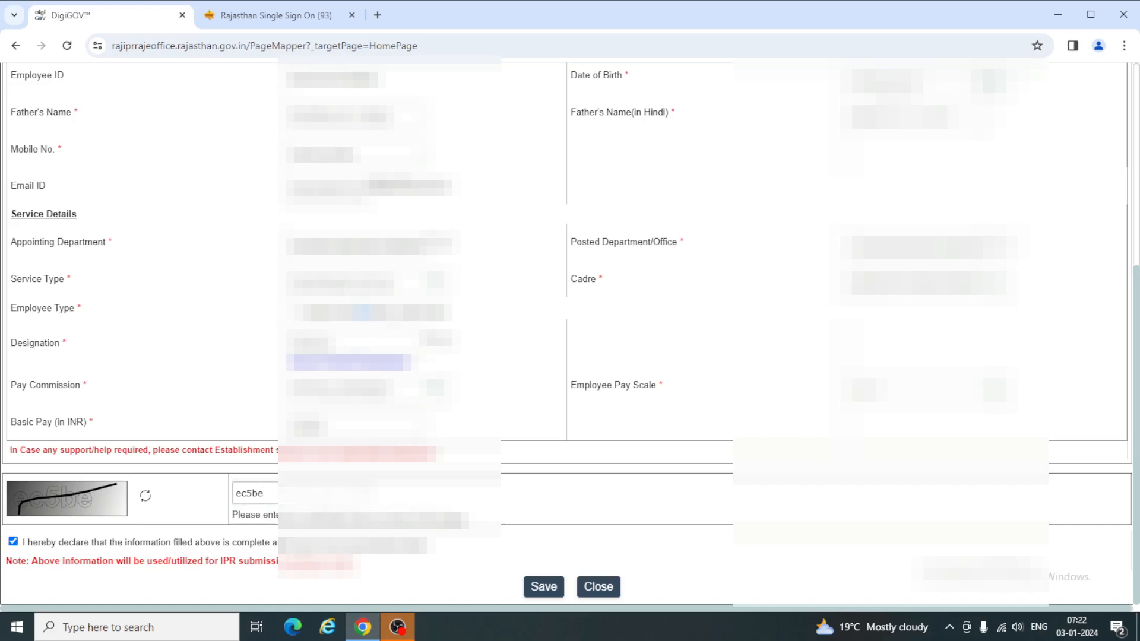
left_click(534, 593)
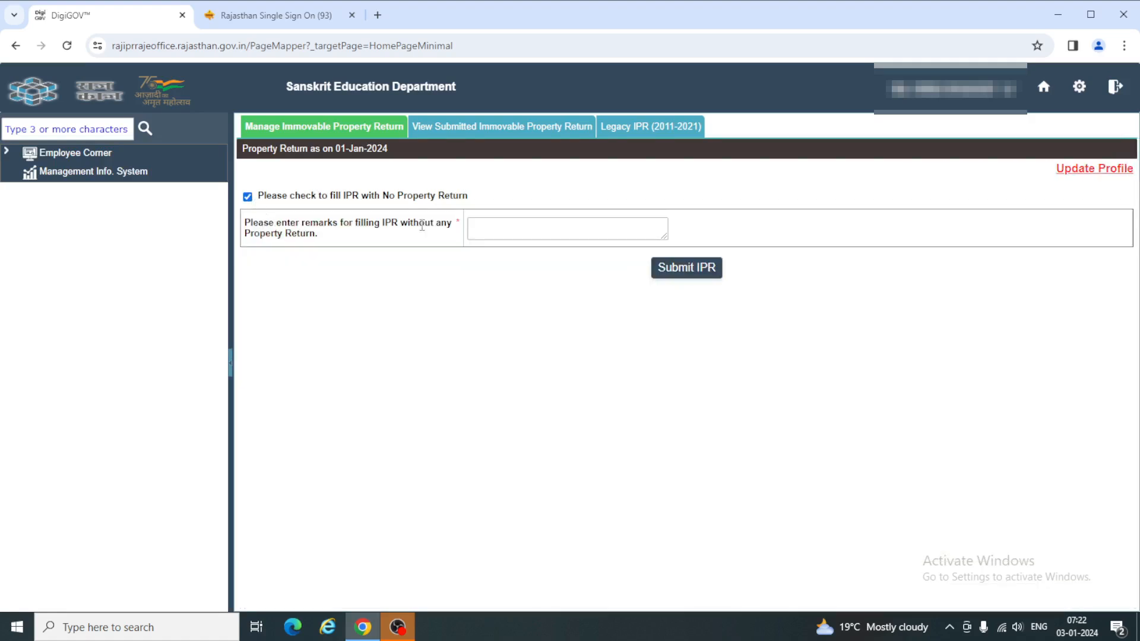
- Enter the remark NILL PROPERTY and submit the no-property IPR
left_click(513, 229)
type("NILL PROPERTY")
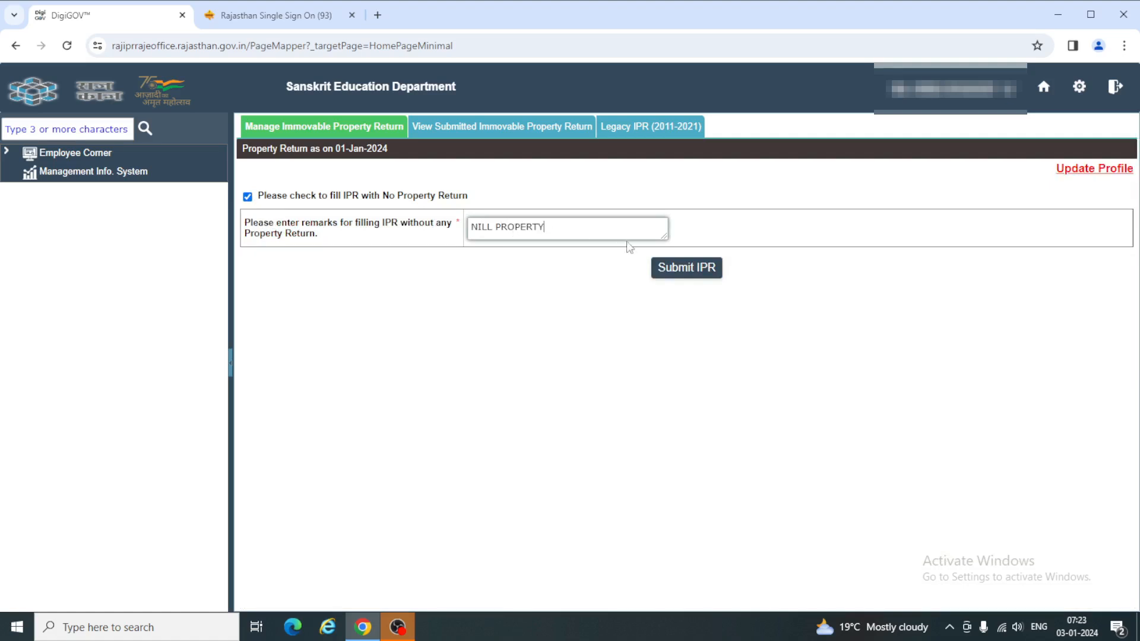
left_click(681, 271)
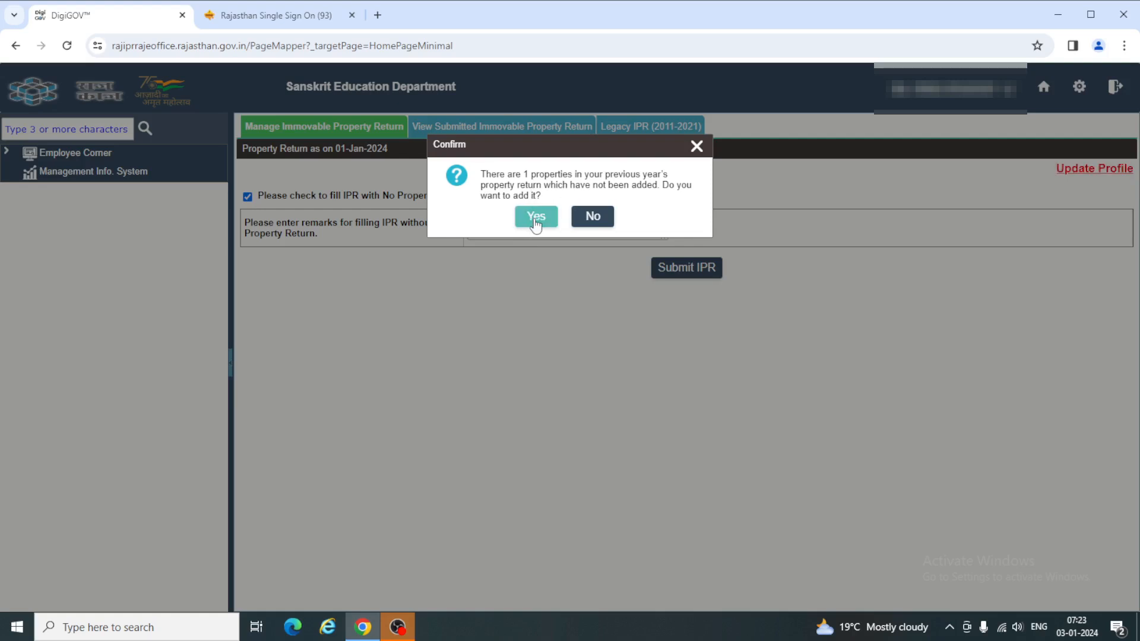
- Decline adding last year's property, review the Nil property preview, and close it unsubmitted
left_click(585, 221)
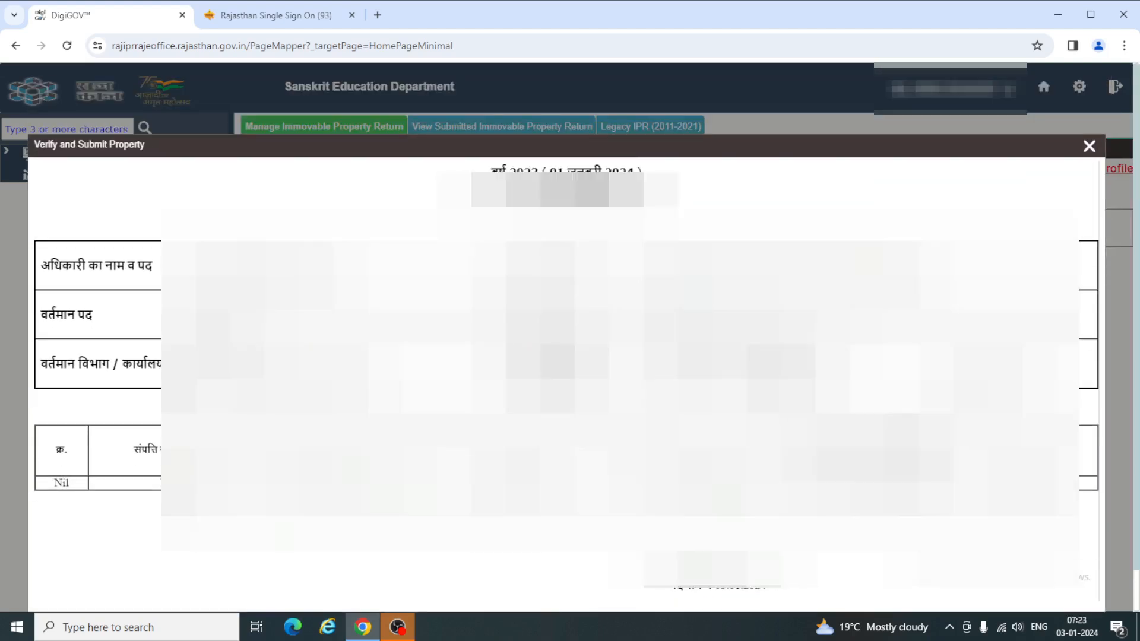
scroll(585, 332, "down", 1)
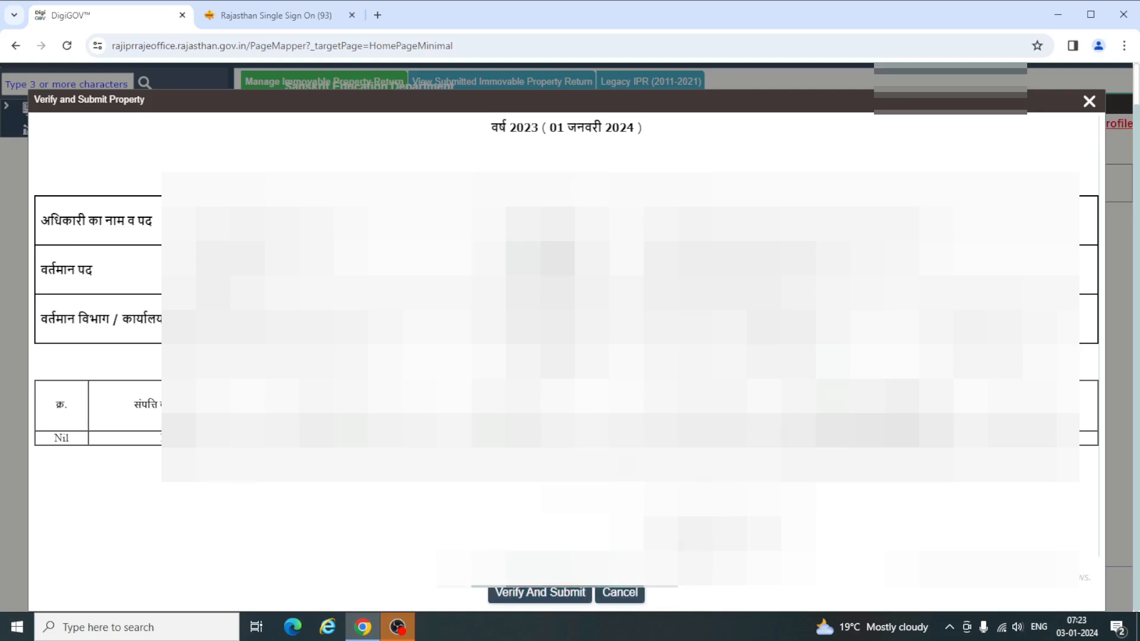
left_click(1088, 102)
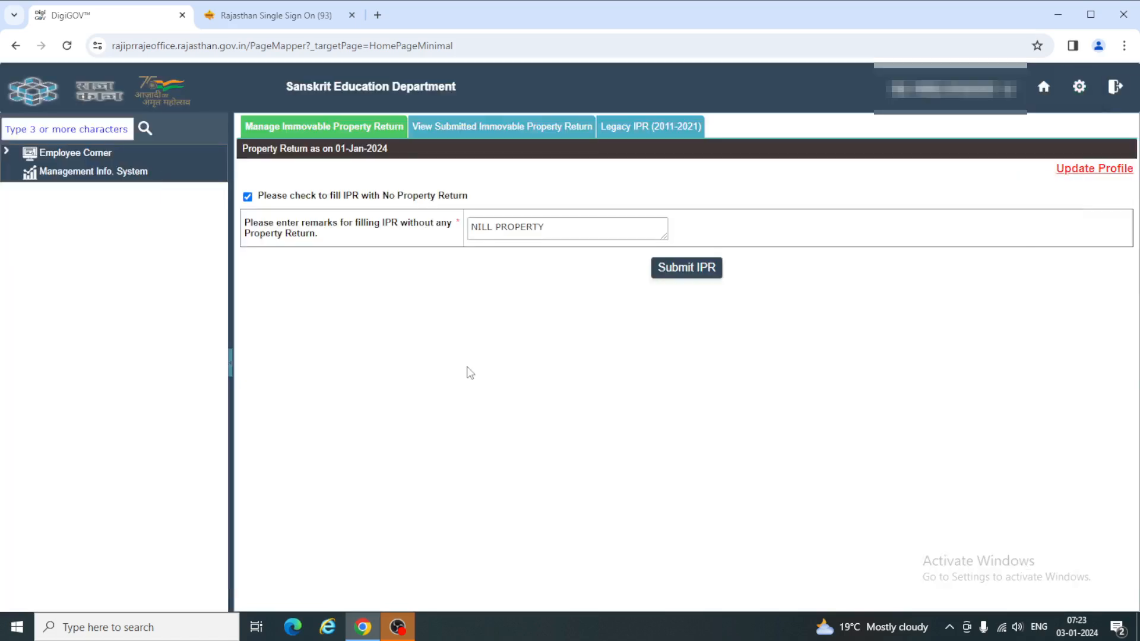
- Import the 2023 property from the Previous Property Return list into the 01-Jan-2024 return
left_click(355, 130)
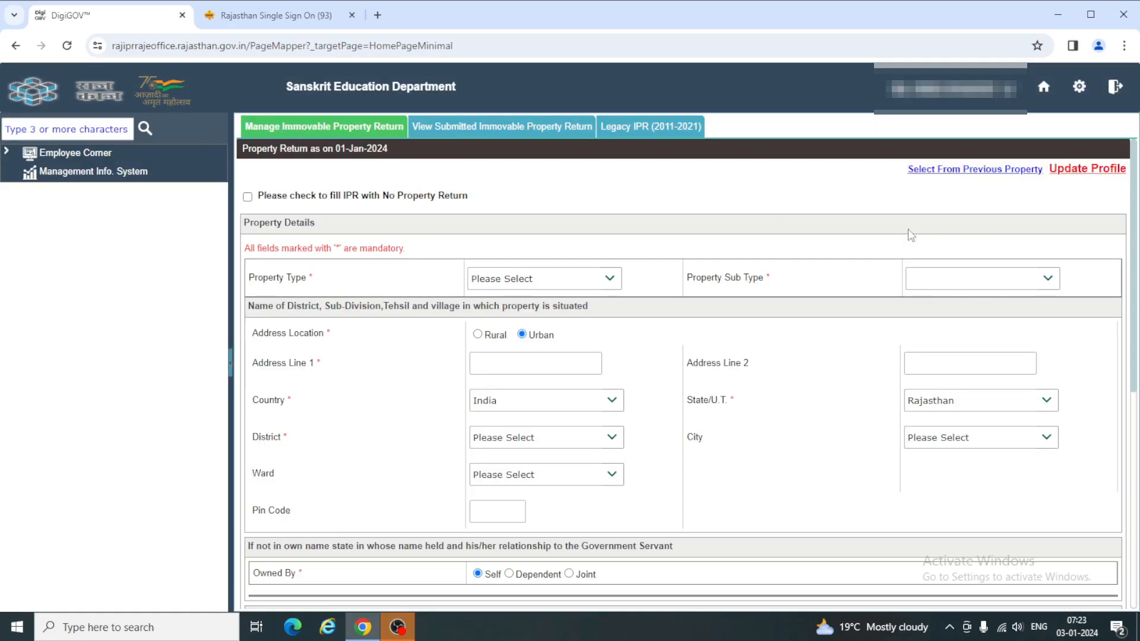
left_click(968, 171)
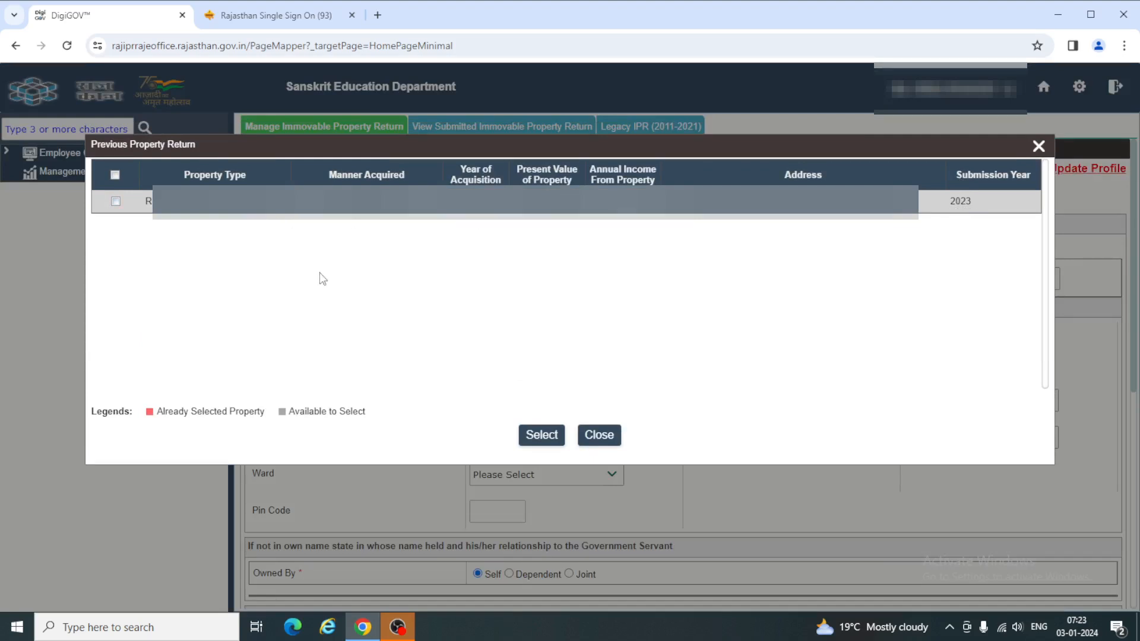
left_click(114, 175)
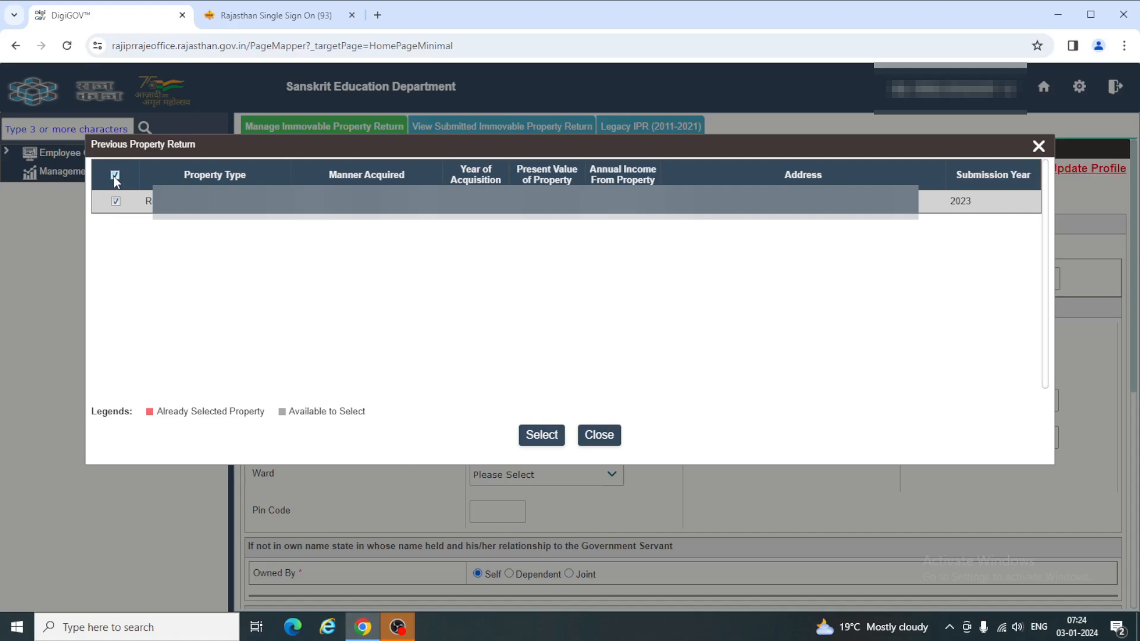
left_click(546, 439)
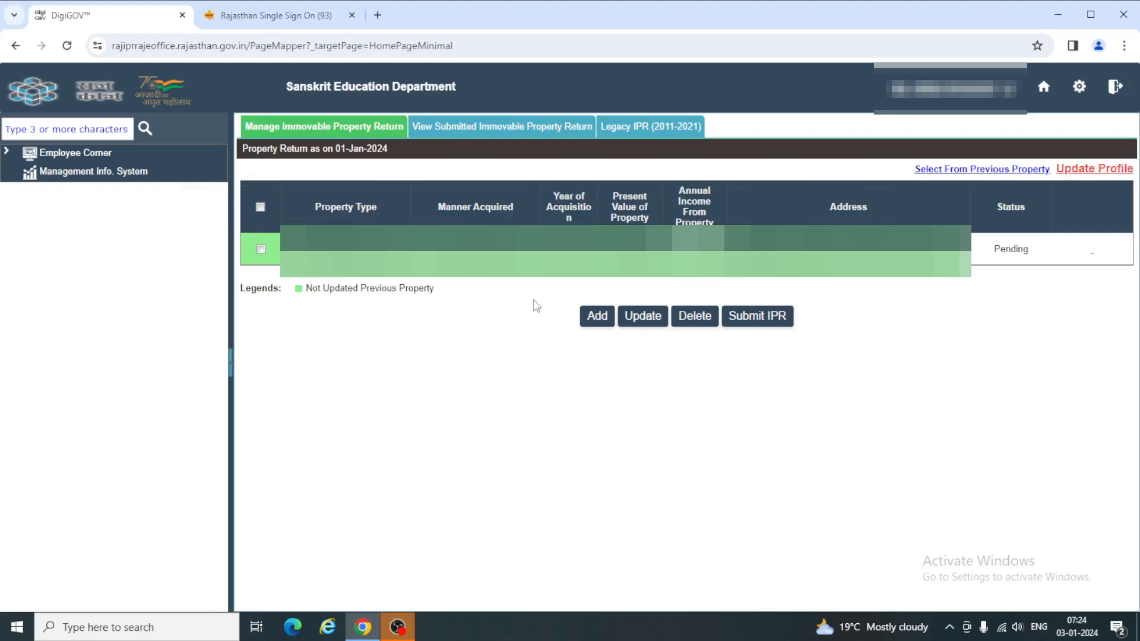
- Open the carried-over 2023 property for update, review its details and save them
left_click(262, 249)
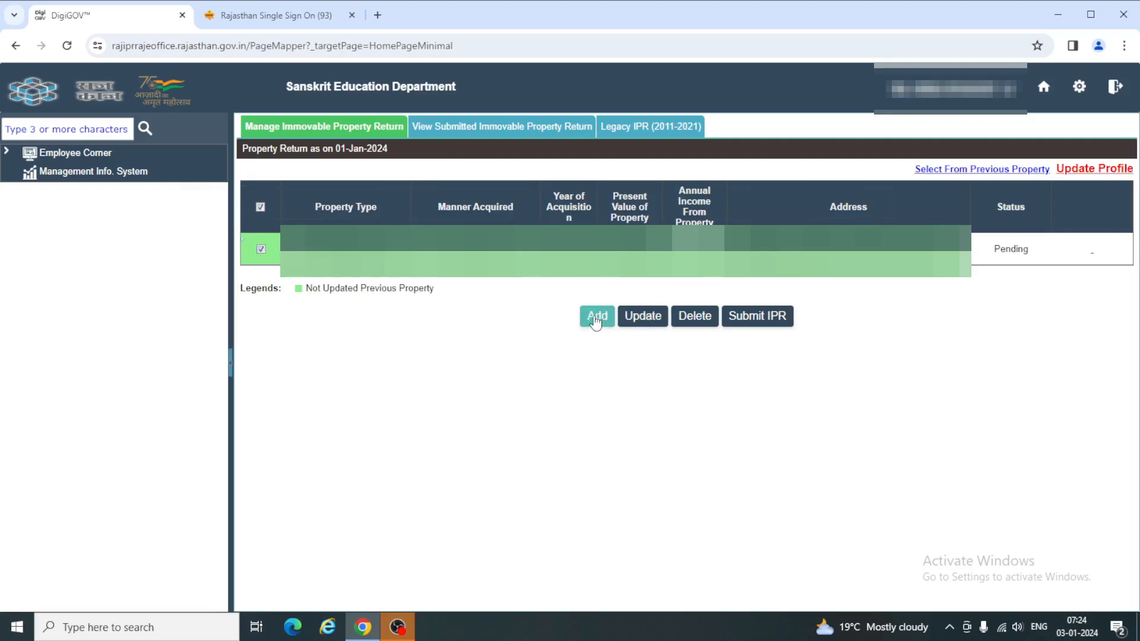
left_click(644, 317)
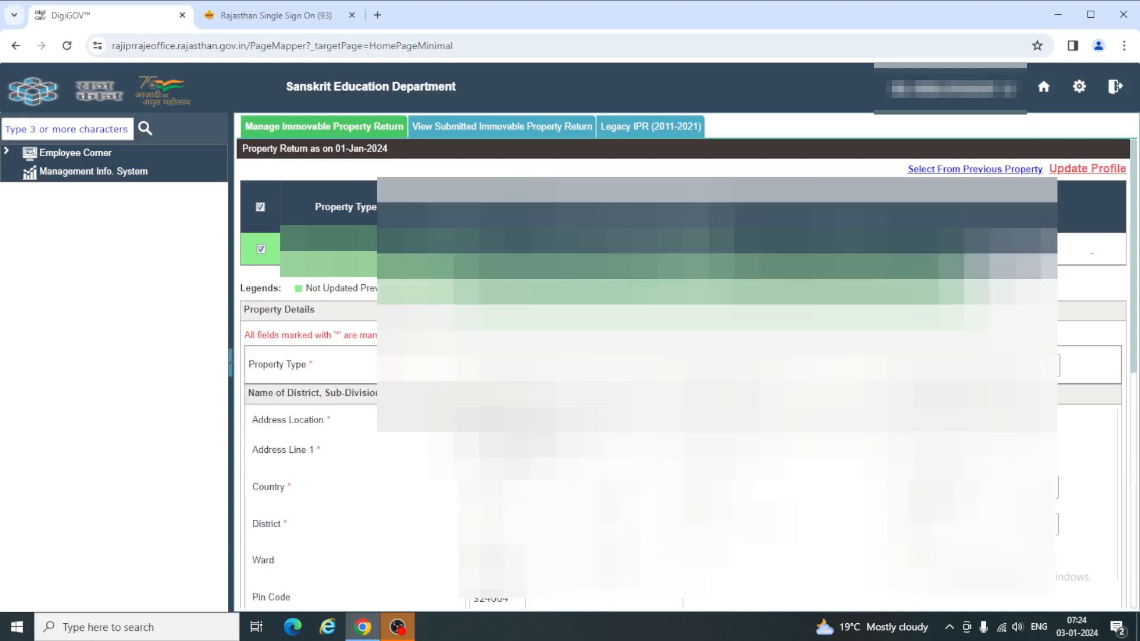
scroll(682, 374, "down", 8)
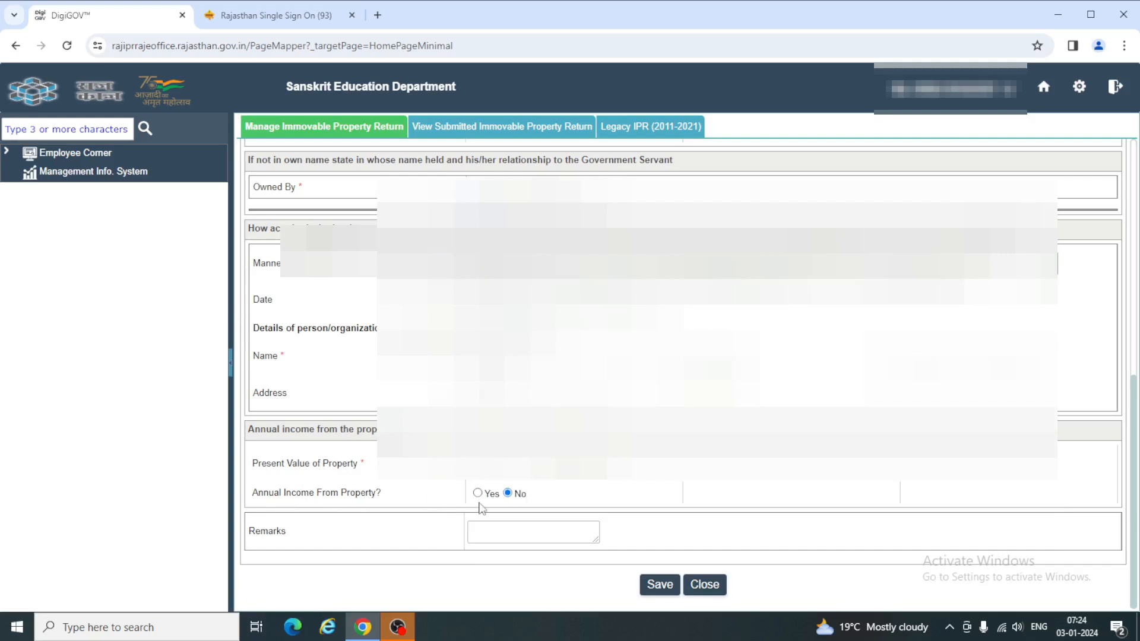
left_click(660, 587)
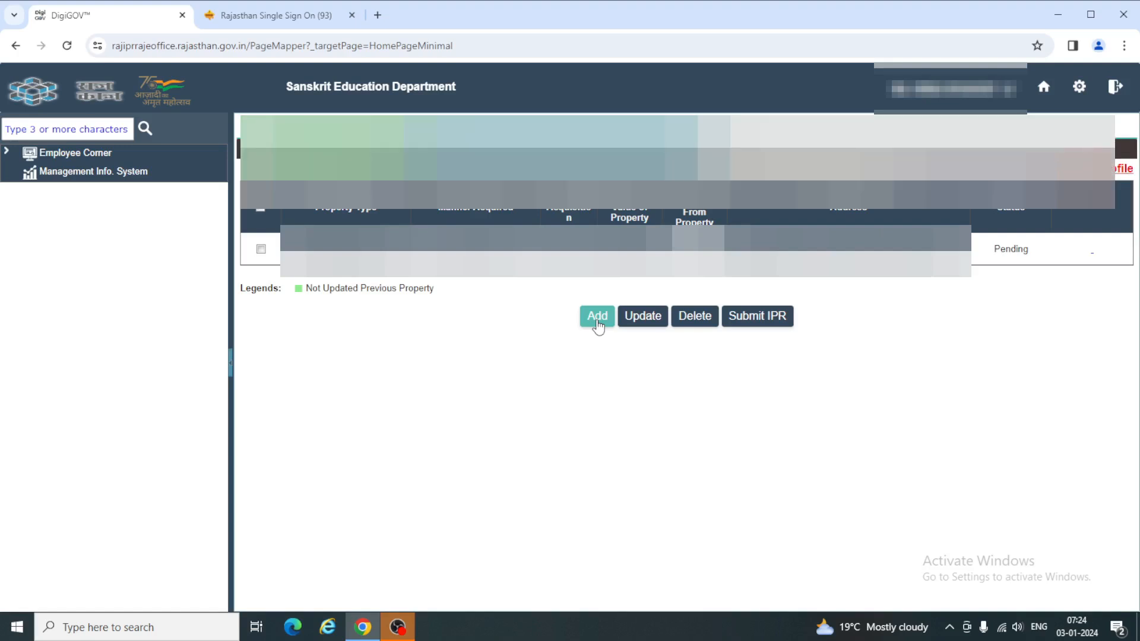
- Add a new property of type Residential with sub type Plot / Land
left_click(597, 316)
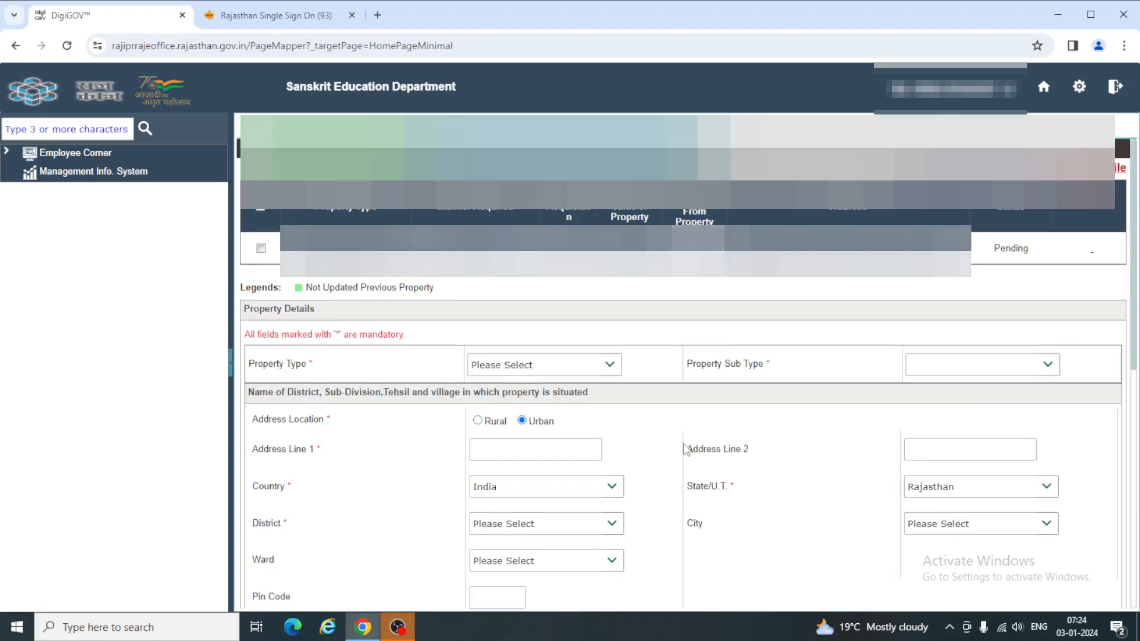
scroll(683, 448, "down", 3)
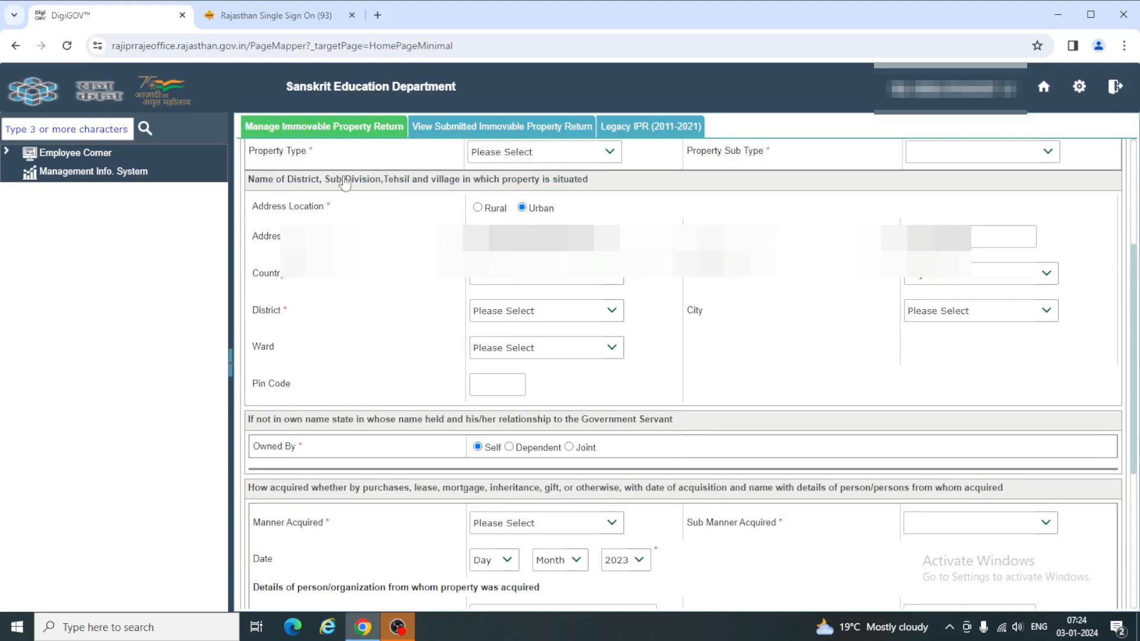
left_click(570, 152)
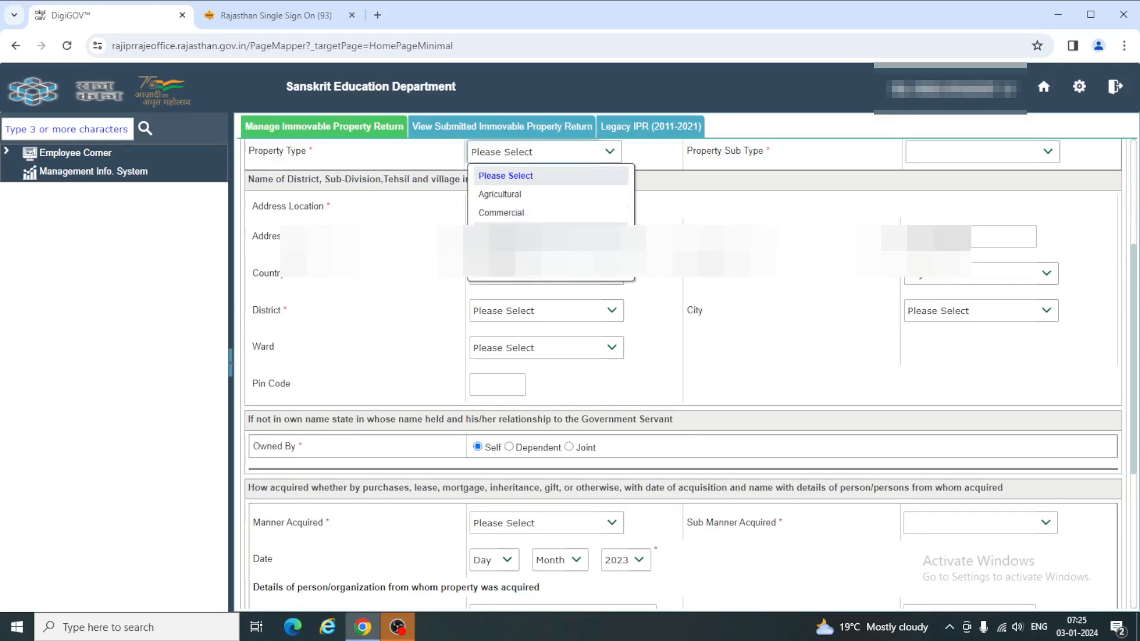
left_click(525, 232)
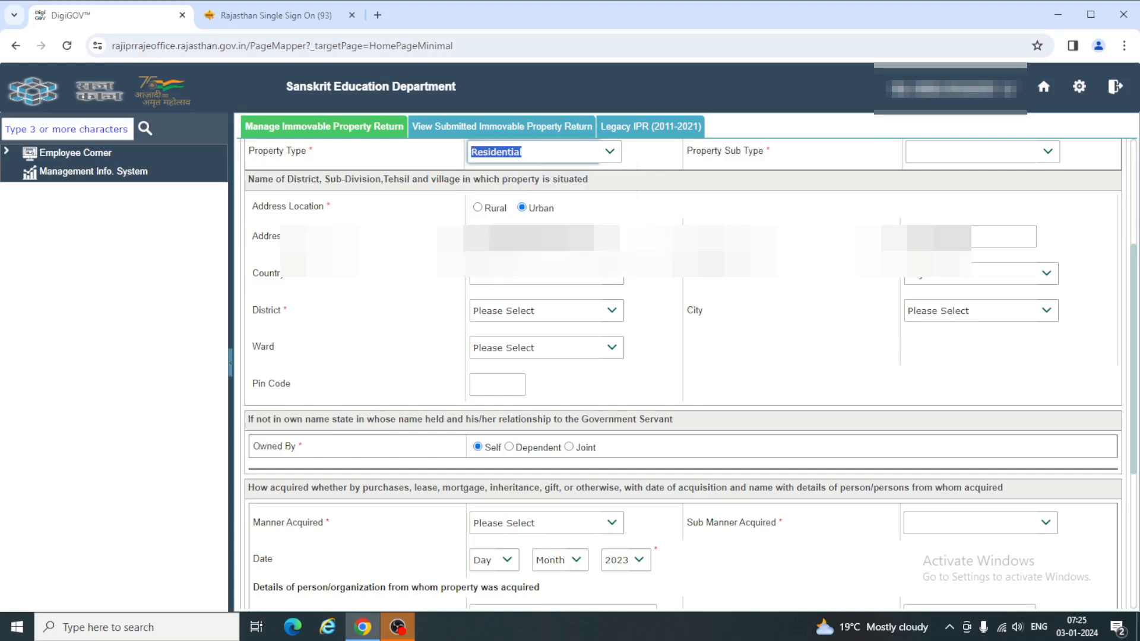
left_click(960, 151)
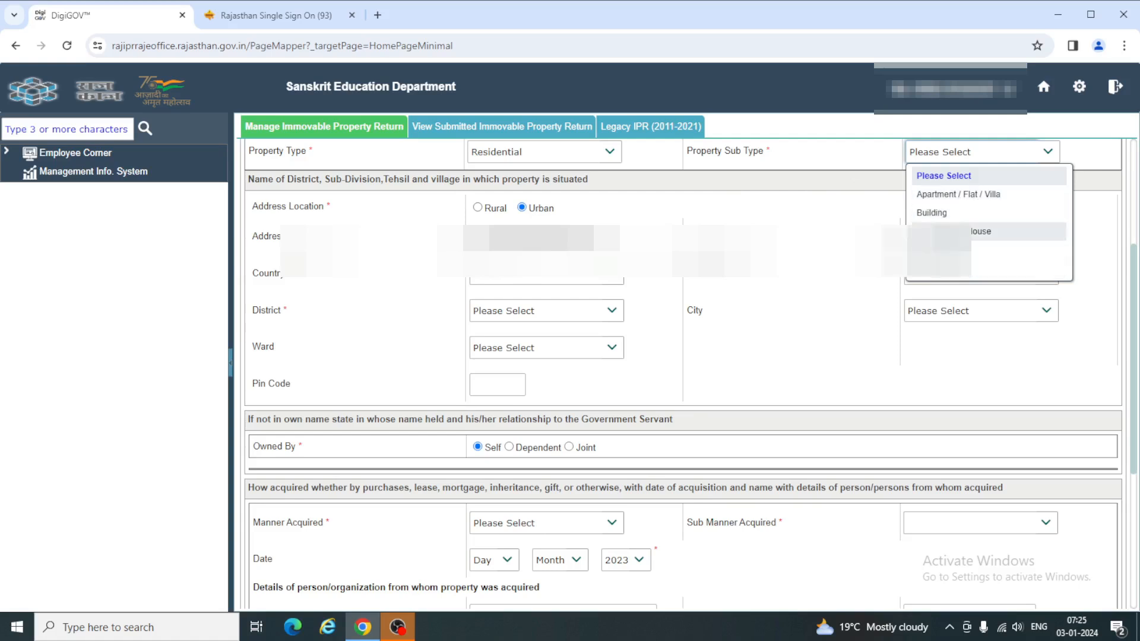
left_click(962, 250)
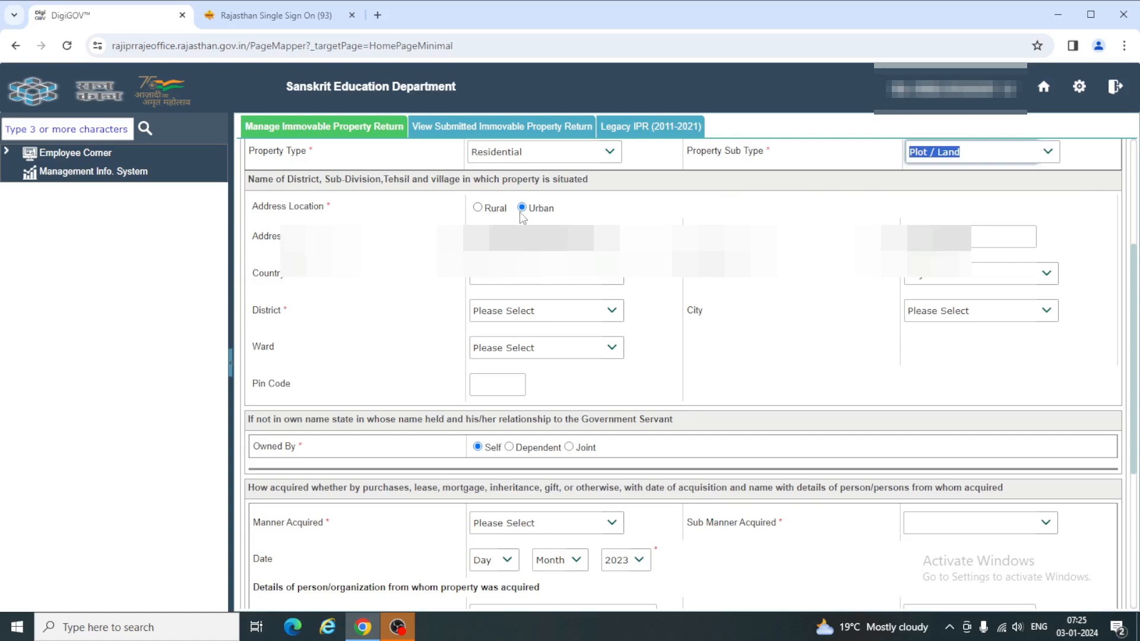
- Fill the address lines and set district Baran and city Antah, leaving ward empty
left_click(534, 237)
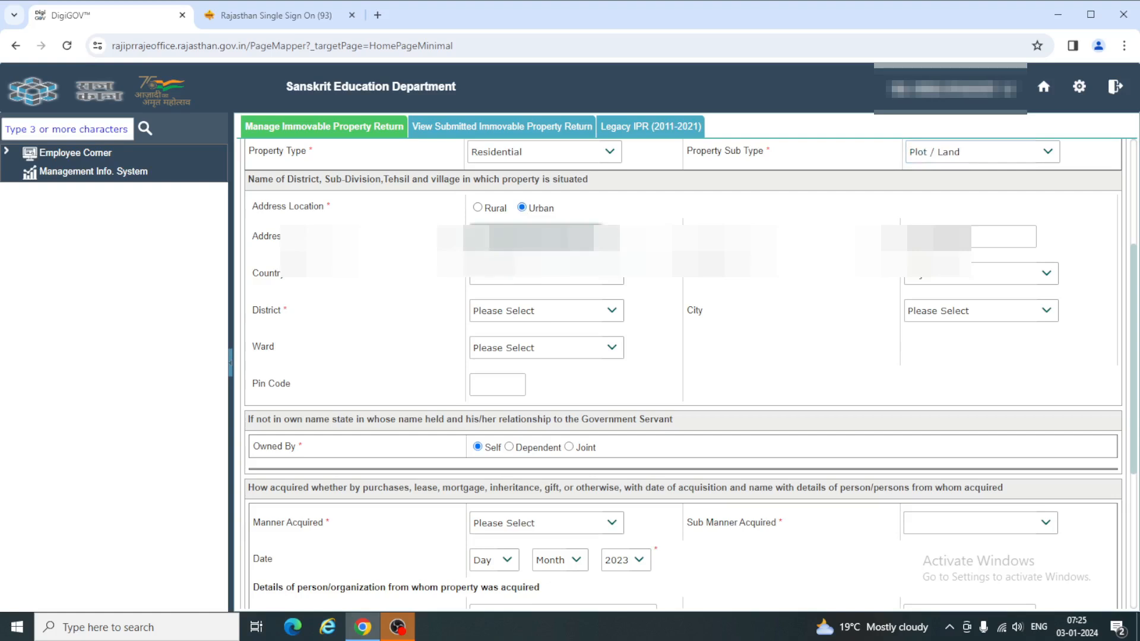
key("Tab")
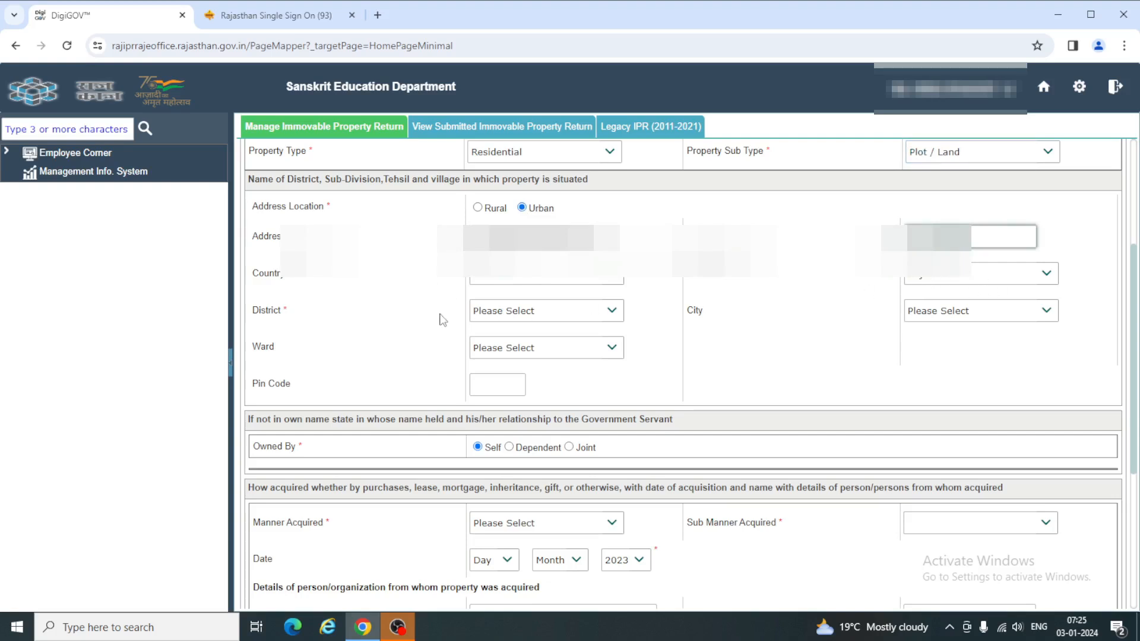
left_click(605, 317)
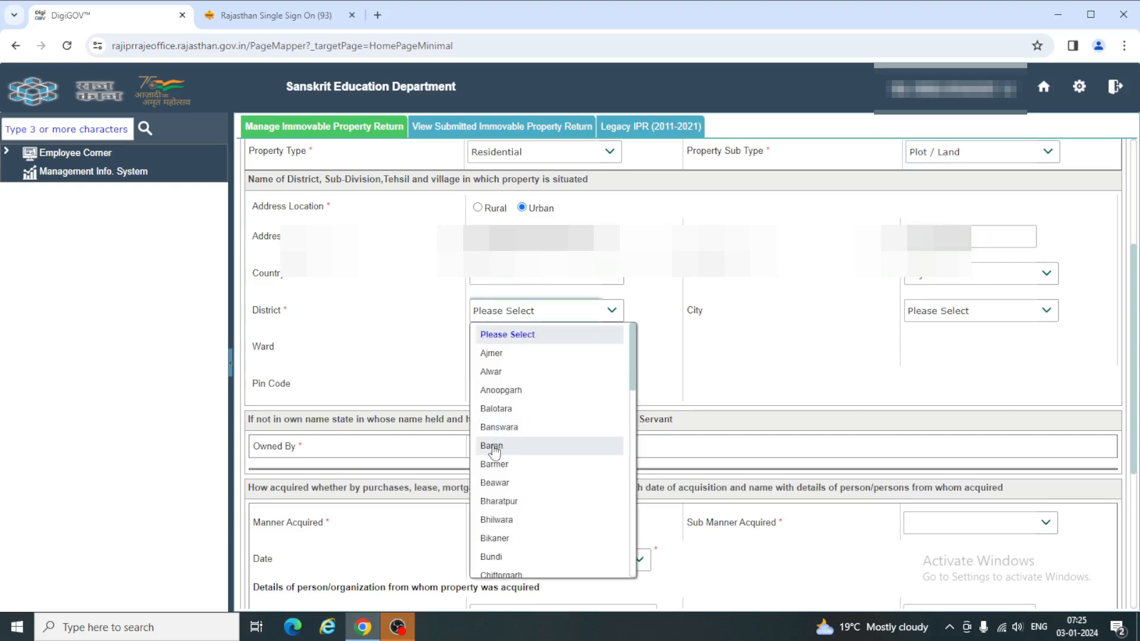
left_click(492, 446)
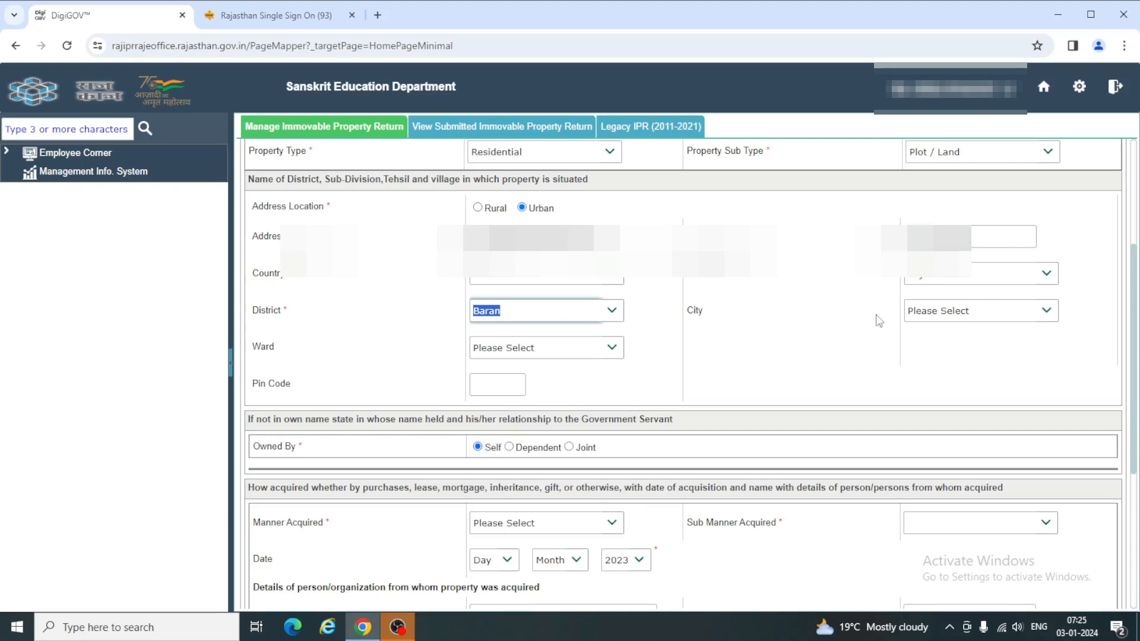
left_click(941, 315)
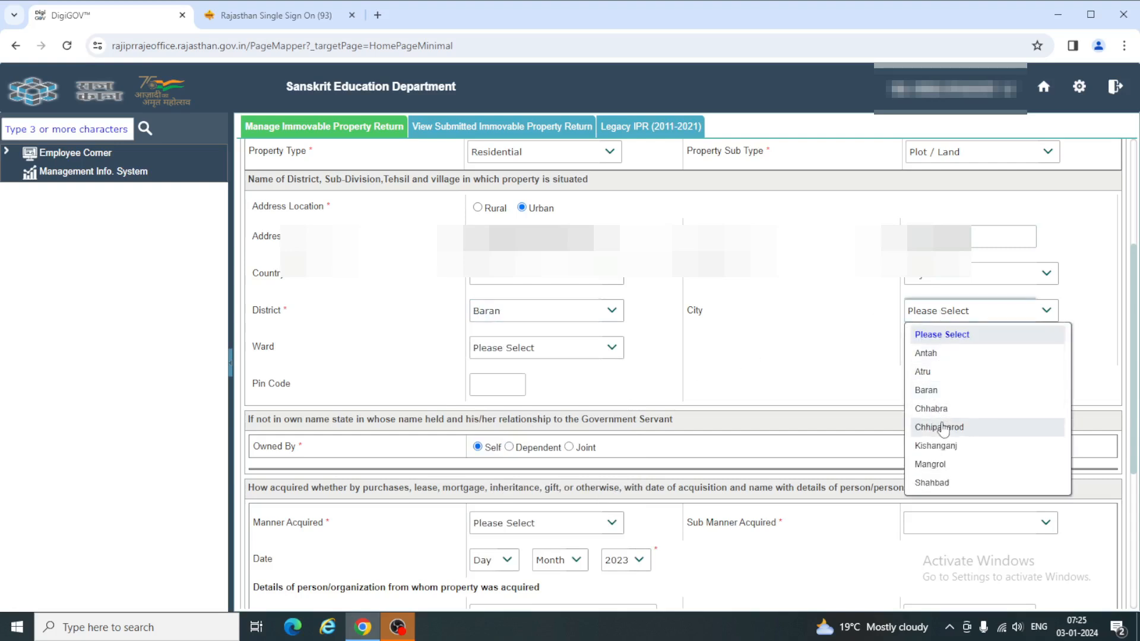
left_click(944, 429)
left_click(937, 309)
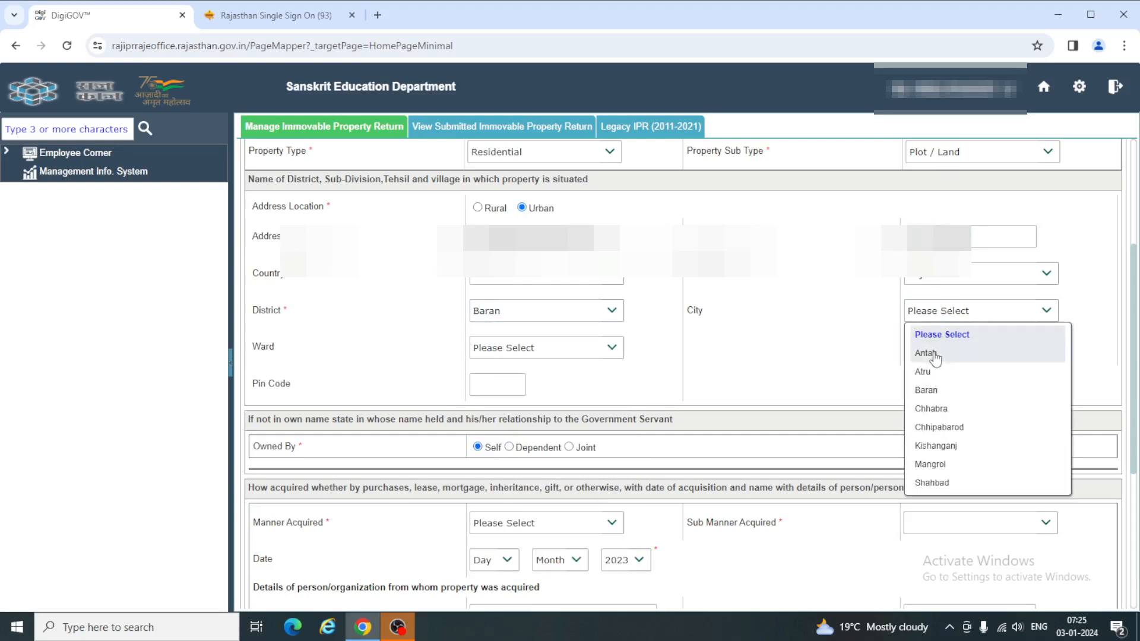
left_click(921, 351)
left_click(517, 351)
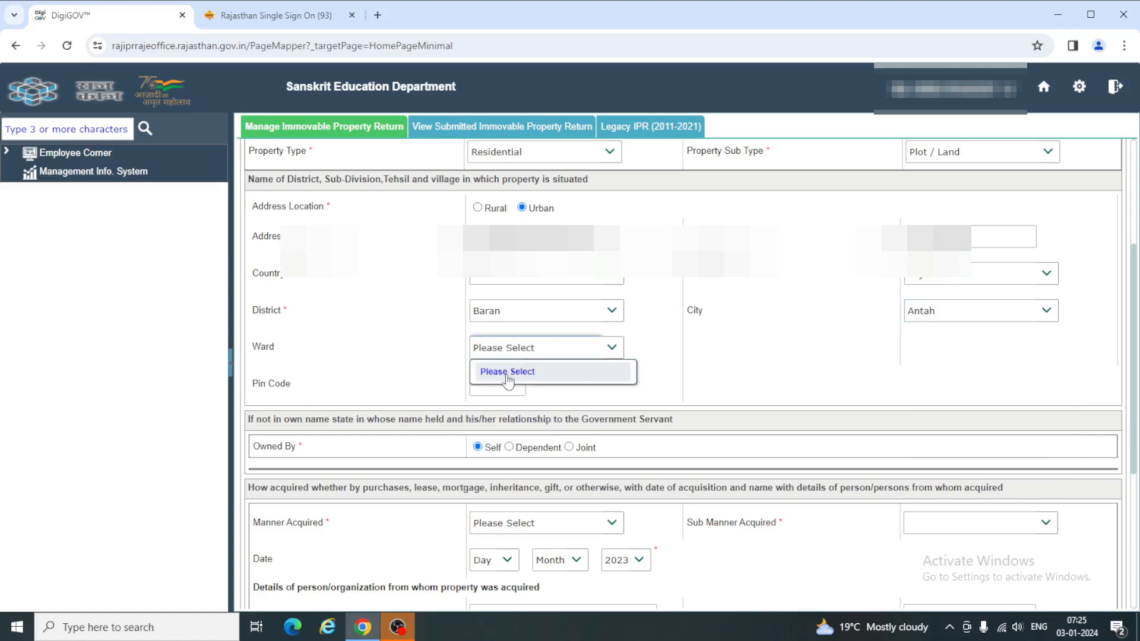
left_click(663, 384)
- Enter the property's pin code and keep ownership as Self
left_click(478, 386)
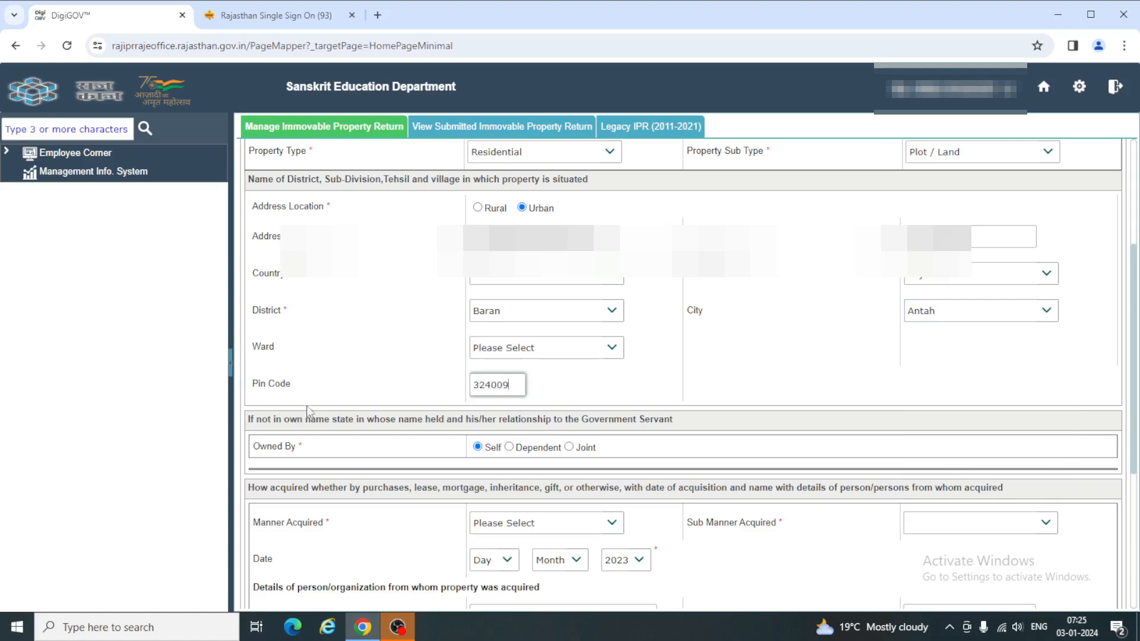
left_click_drag(254, 447, 319, 449)
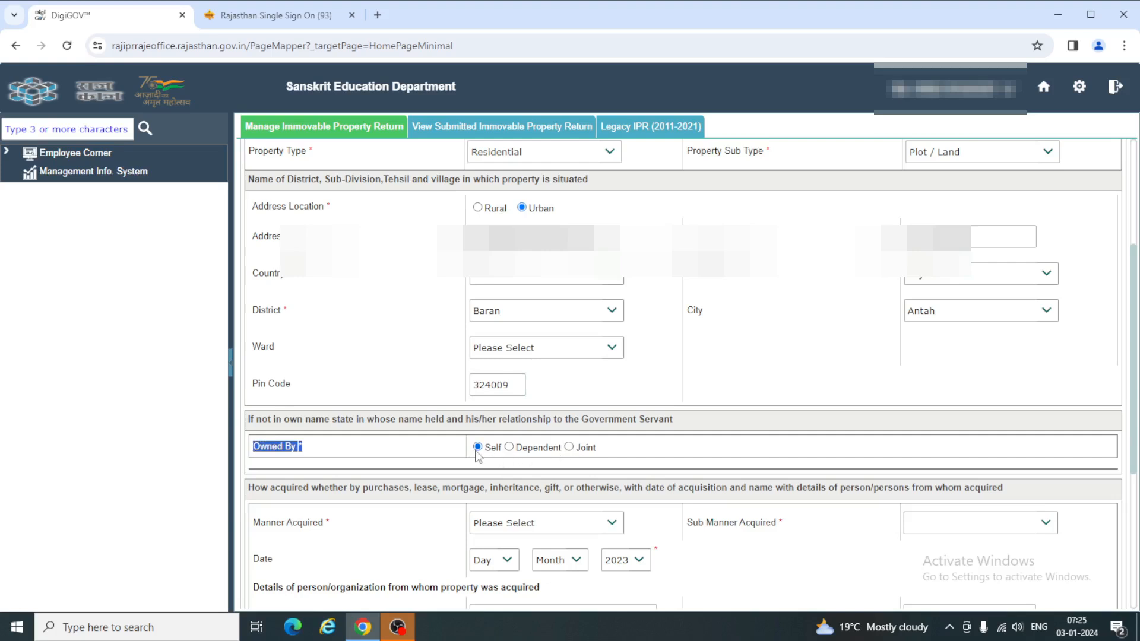
left_click(569, 447)
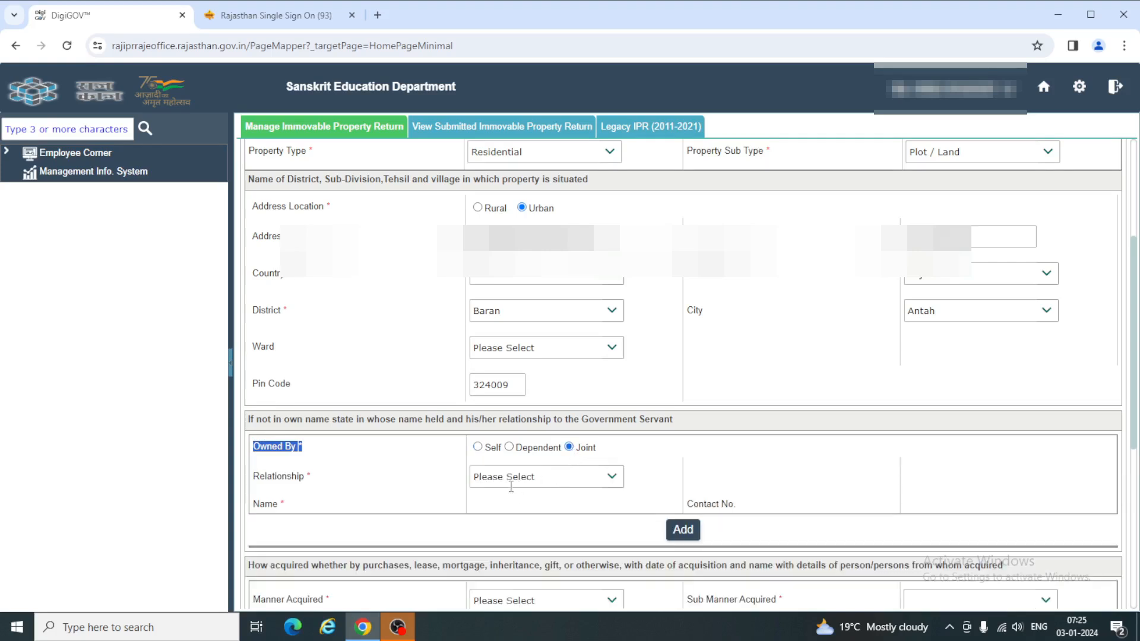
left_click(477, 448)
- Choose the property's manner of acquisition and its source of funds from the dropdowns
scroll(510, 477, "down", 5)
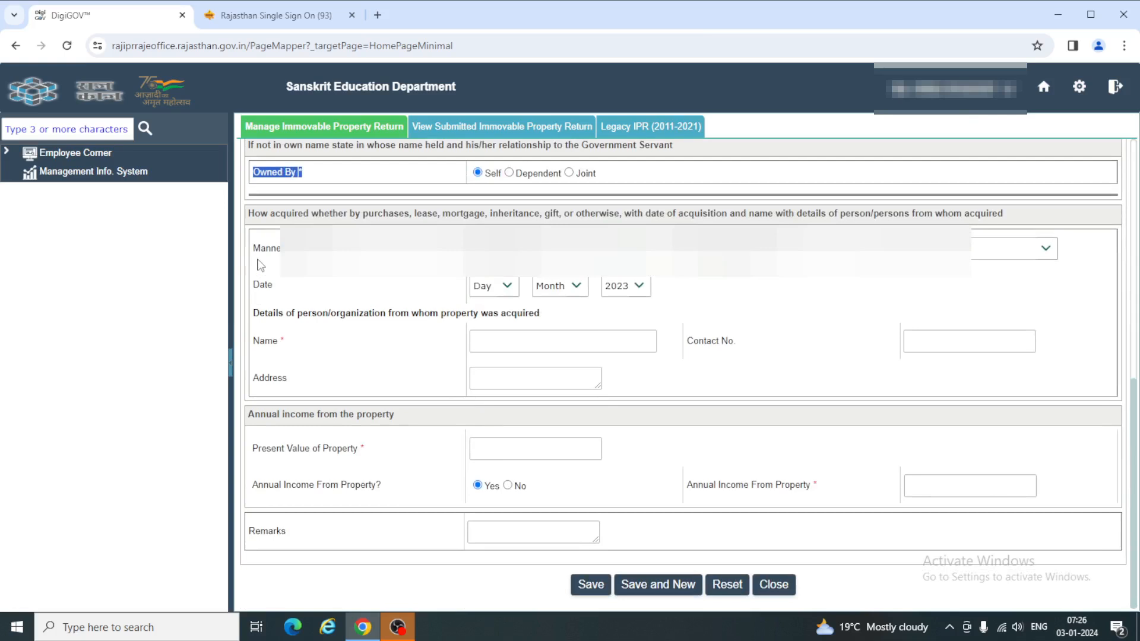
double_click(262, 248)
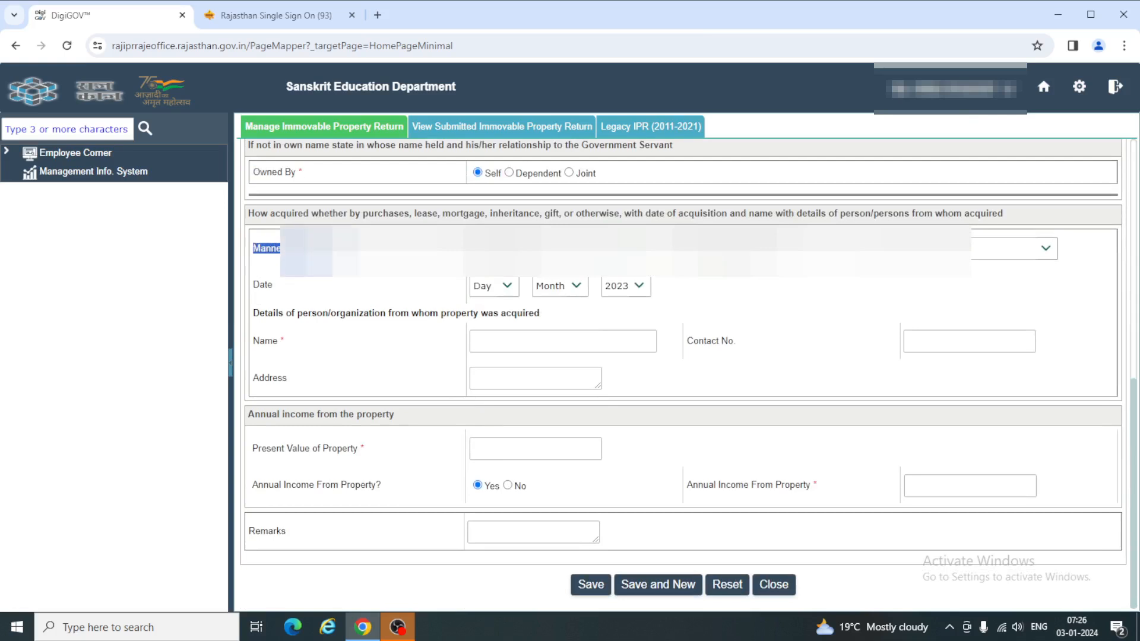
left_click(504, 255)
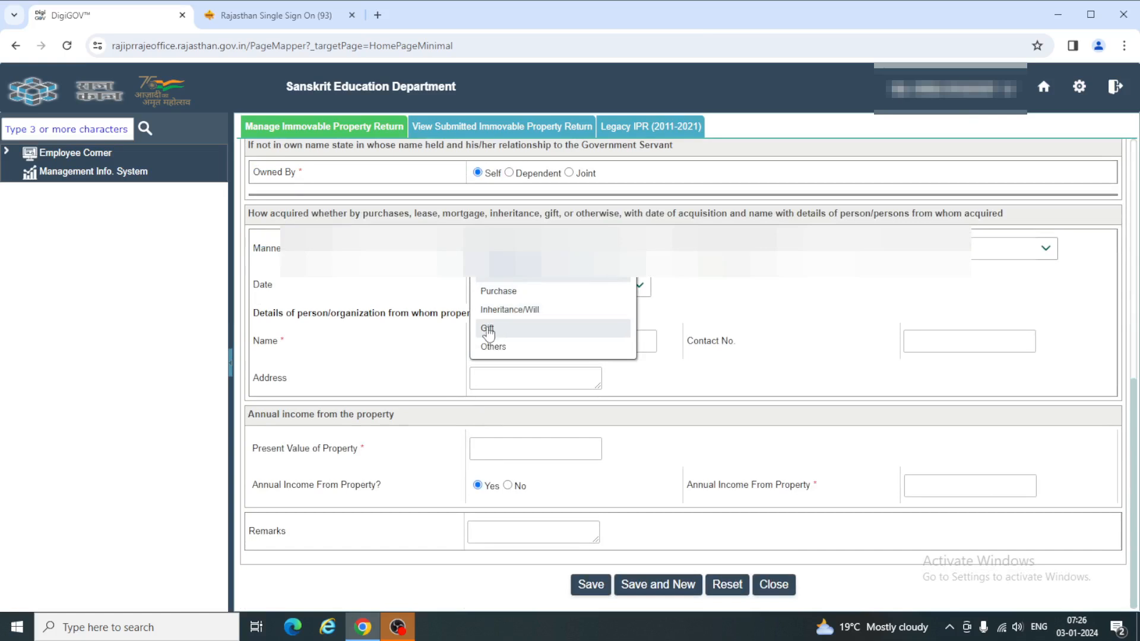
left_click(504, 292)
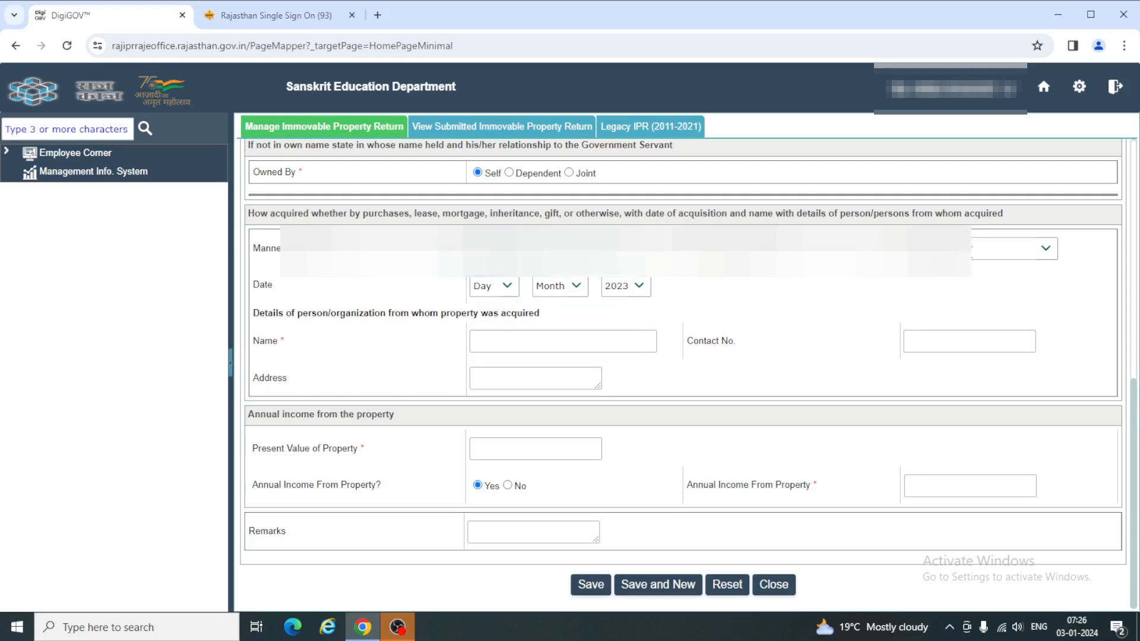
left_click(964, 248)
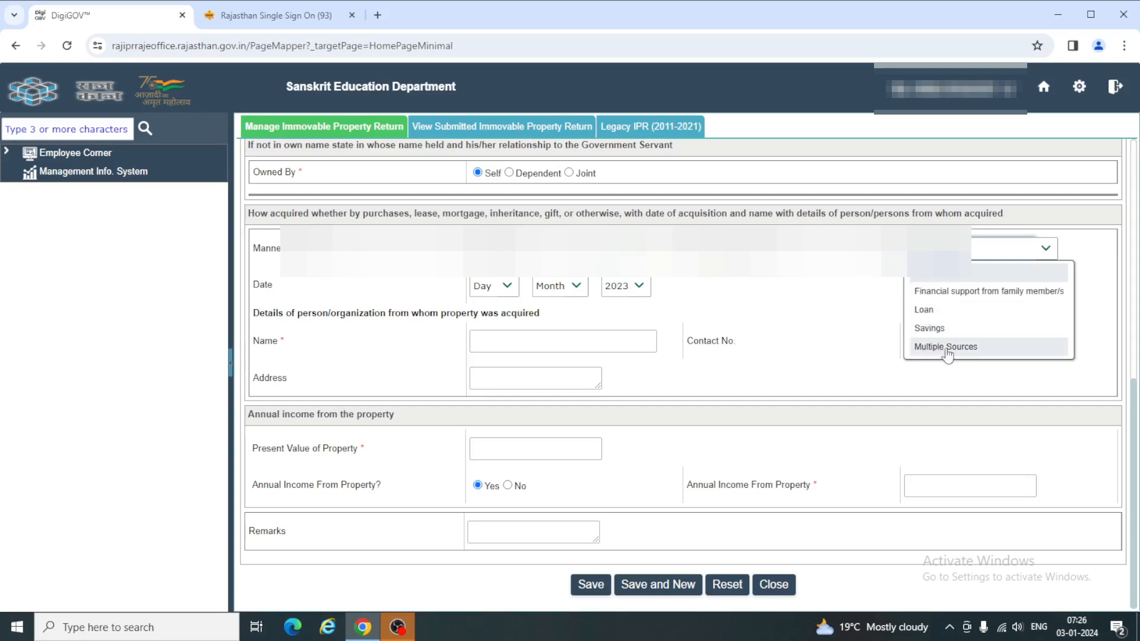
left_click(925, 311)
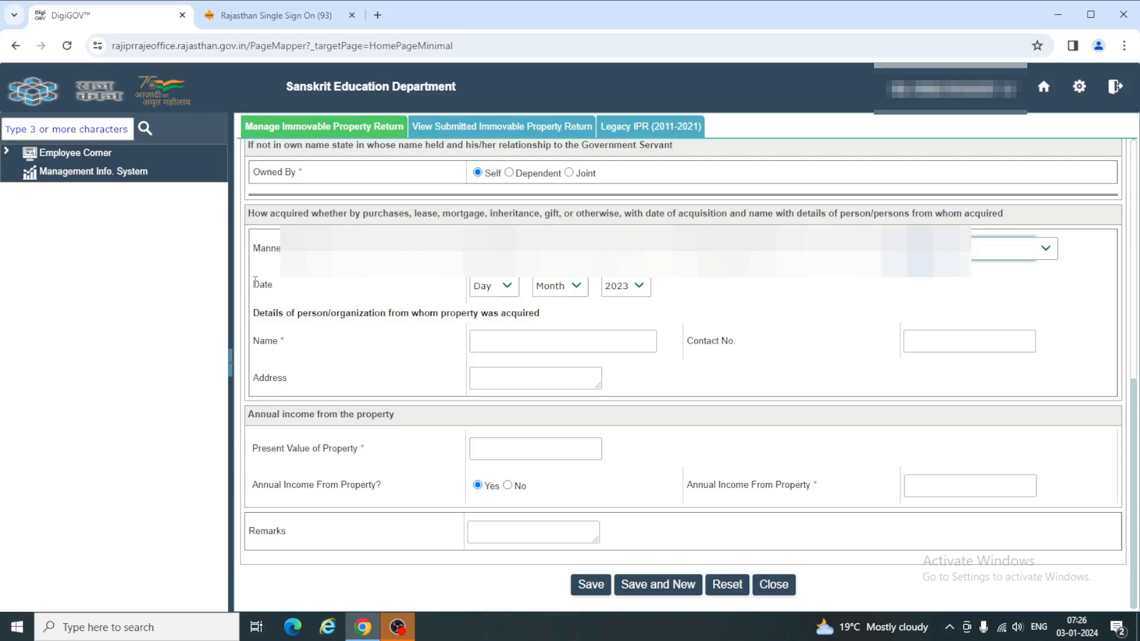
left_click_drag(255, 283, 657, 286)
left_click(481, 295)
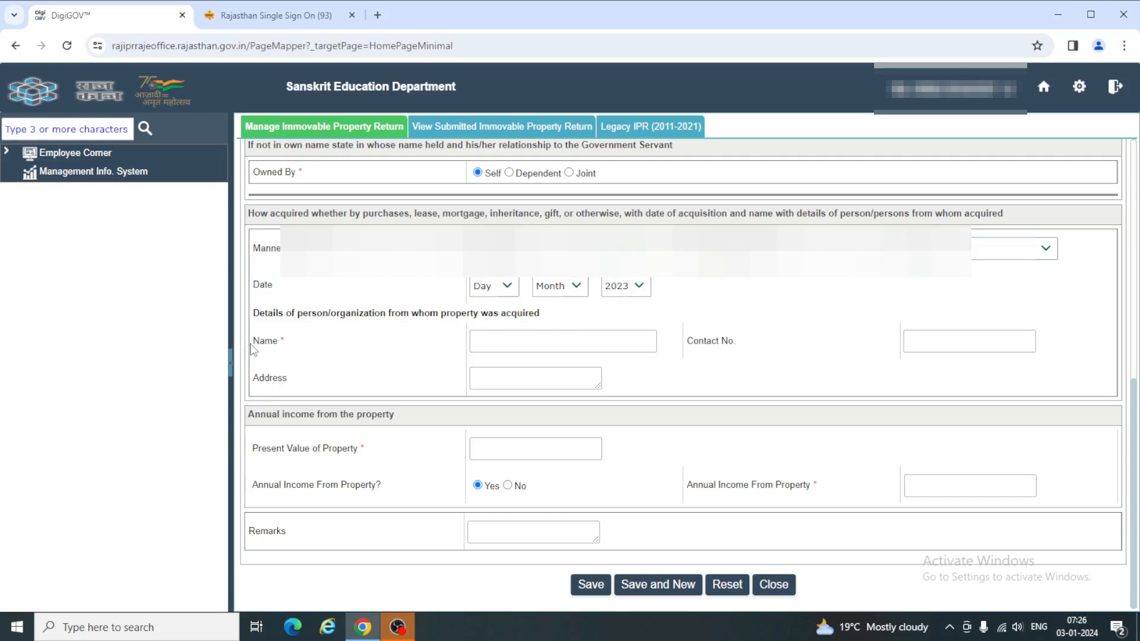
- Enter placeholder previous-owner details: name, contact number and address 'AAAA'
left_click_drag(252, 341, 481, 342)
left_click(504, 342)
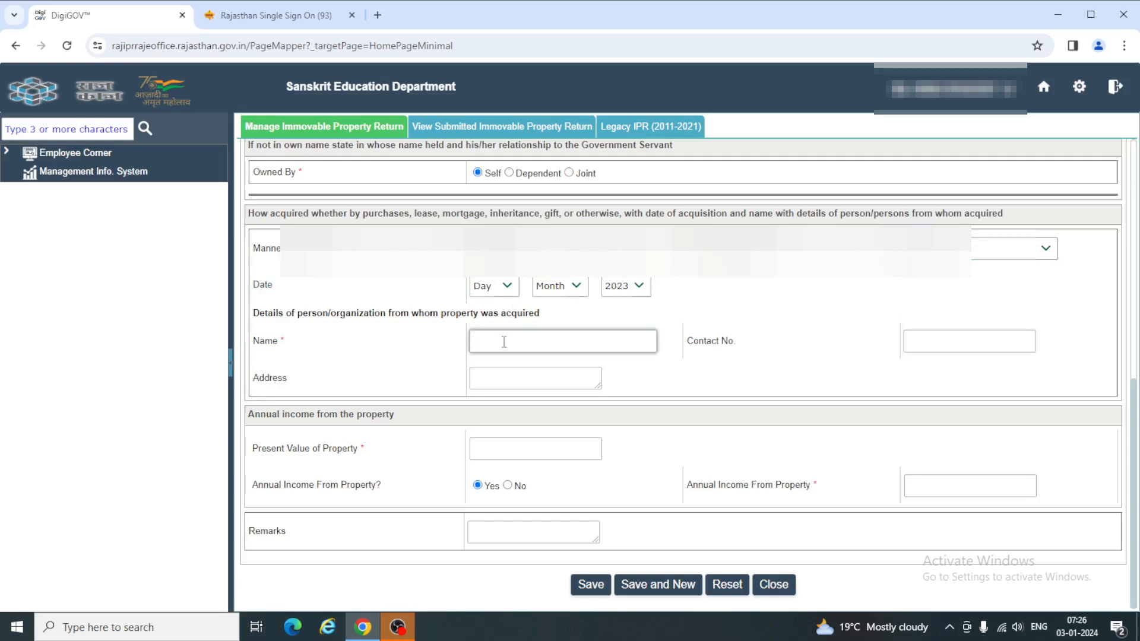
key("Tab")
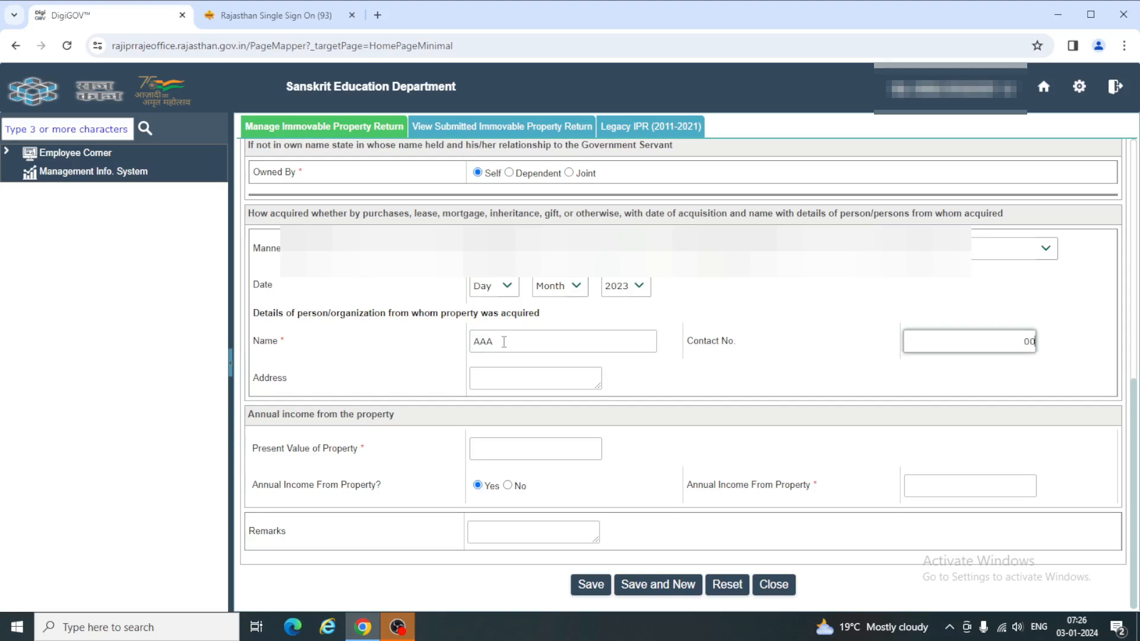
left_click(507, 380)
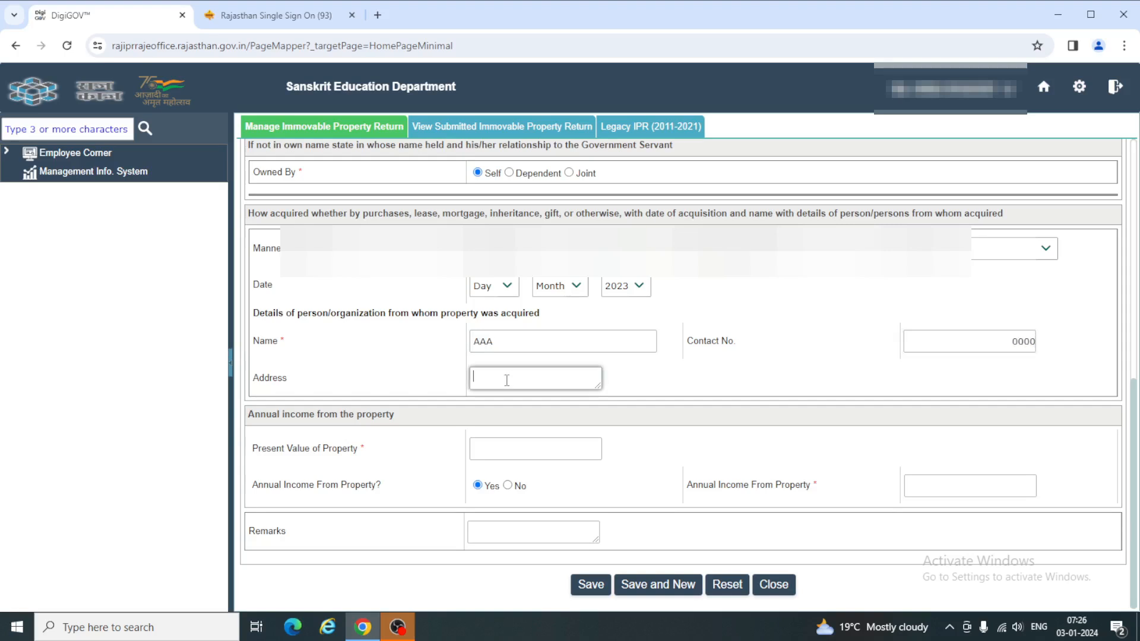
type("AAAAA")
- Set the property's present value to 0, choose No for annual income, and start on Remarks
left_click(498, 455)
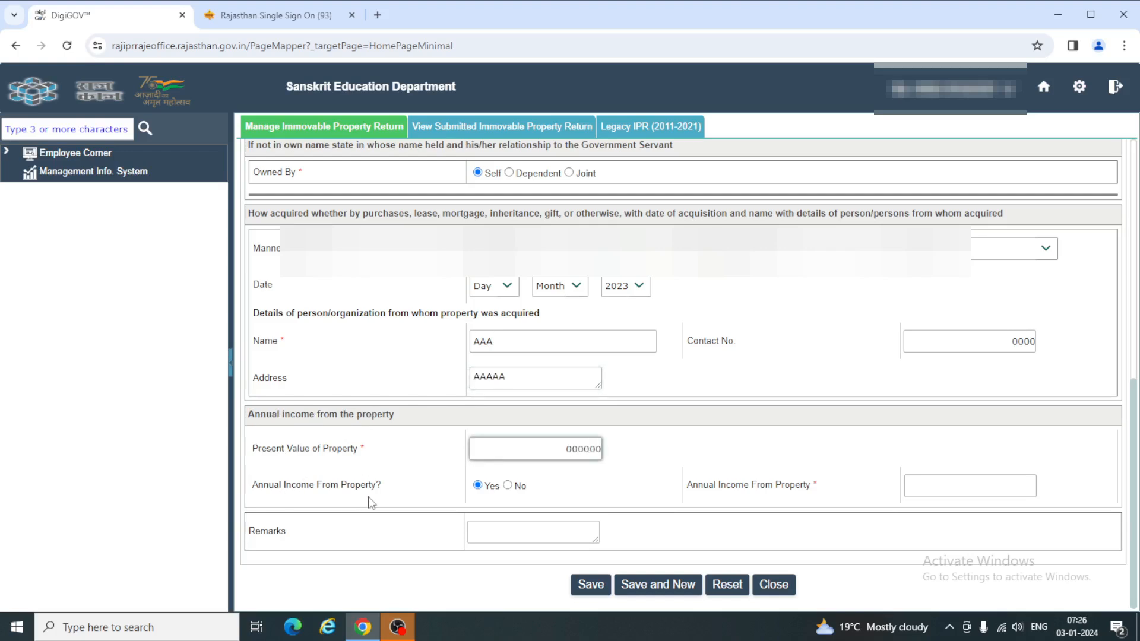
left_click(509, 488)
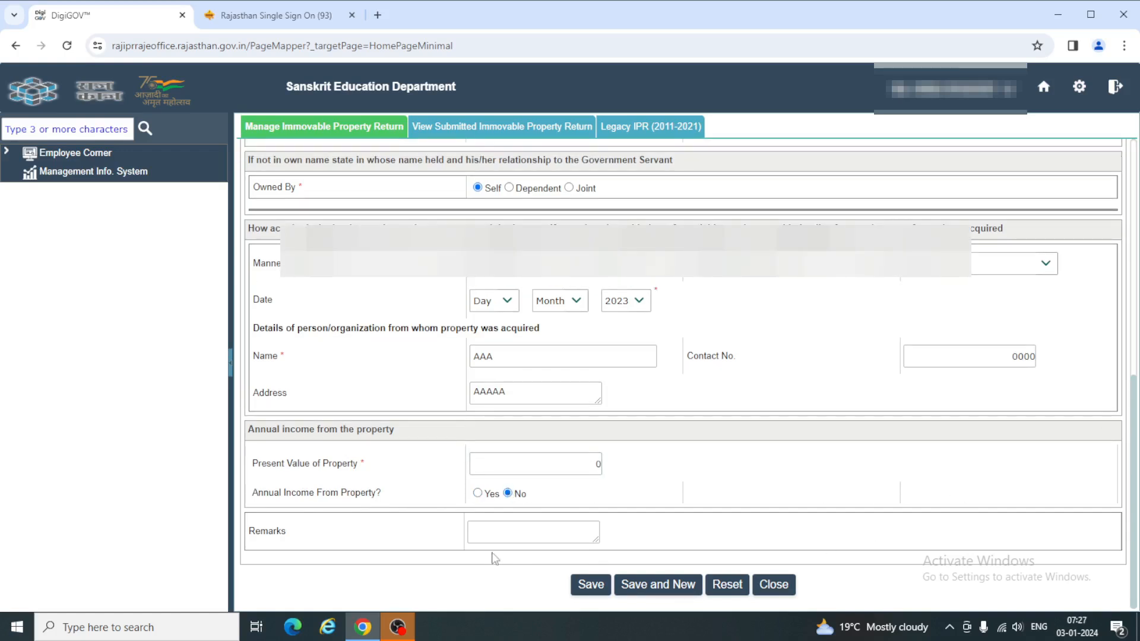
left_click(512, 534)
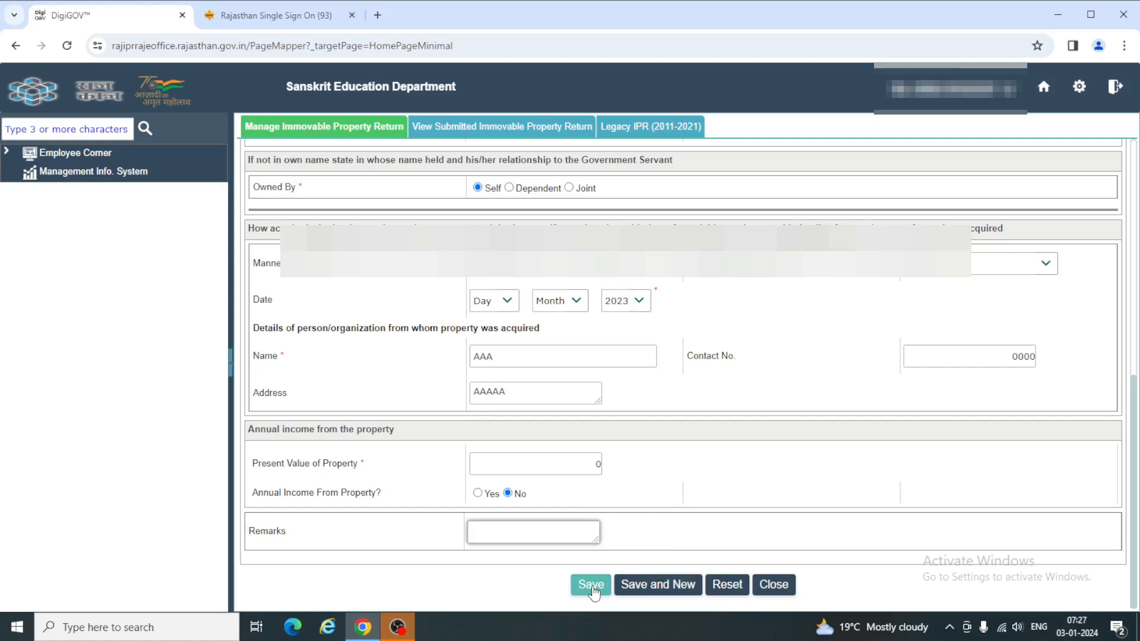
- Close the property form, select the pending Residential property and choose Verify And Submit from the IPR preview
left_click(773, 586)
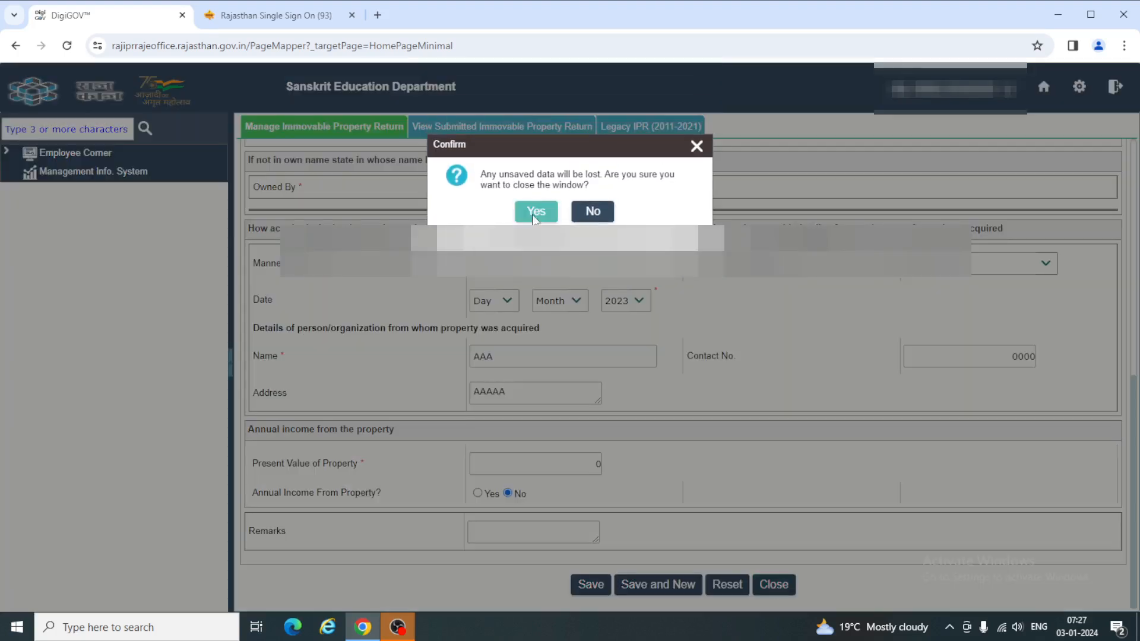
left_click(534, 213)
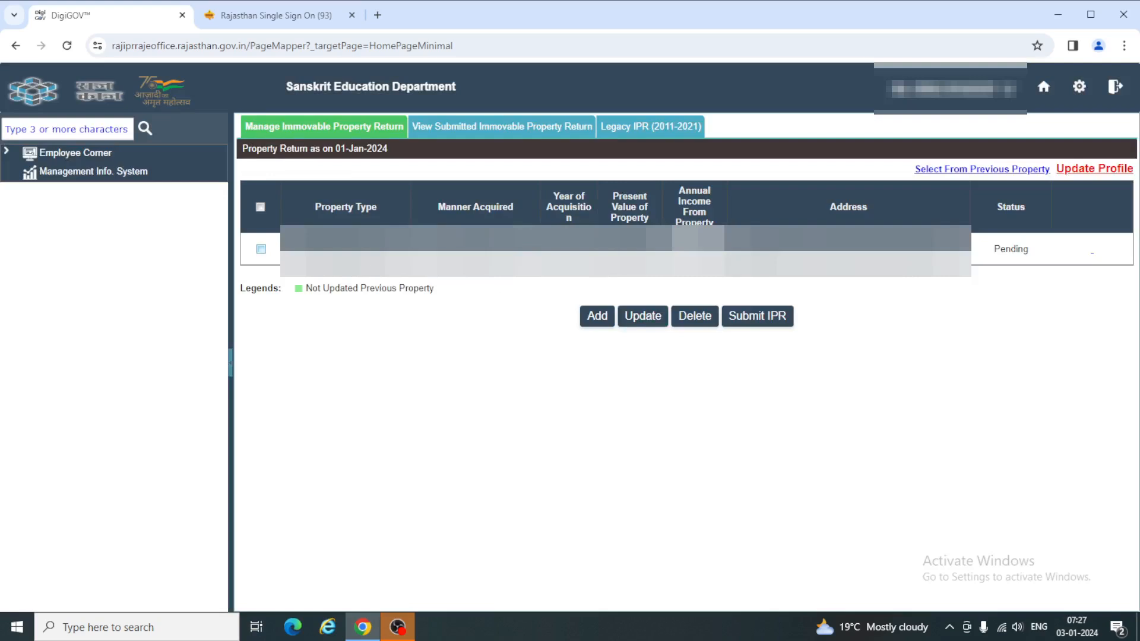
left_click(261, 249)
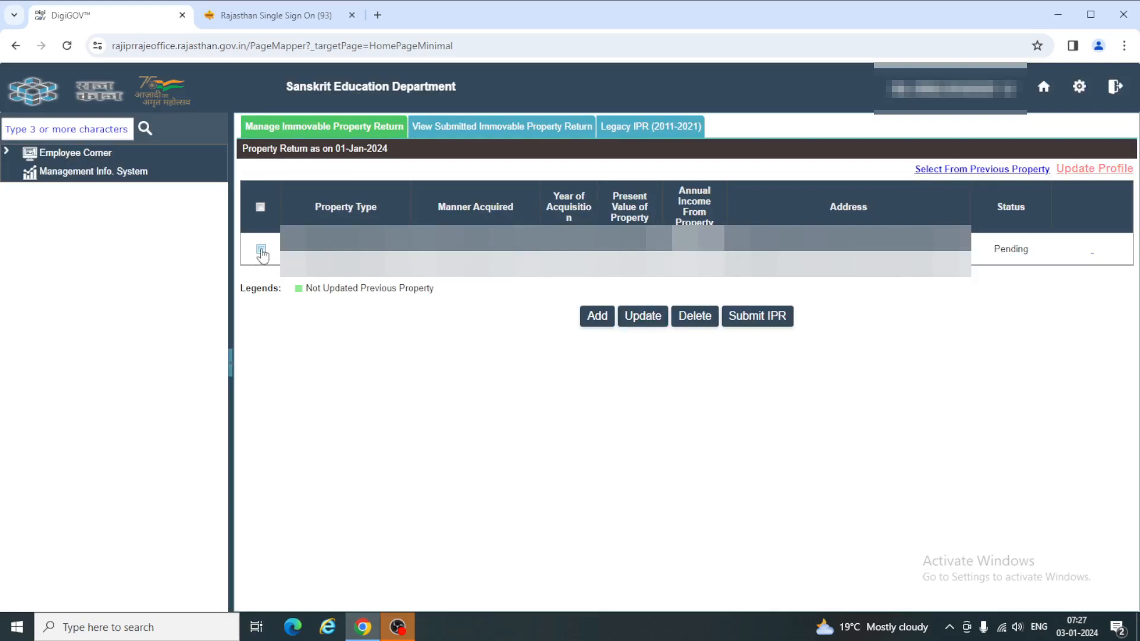
left_click(762, 323)
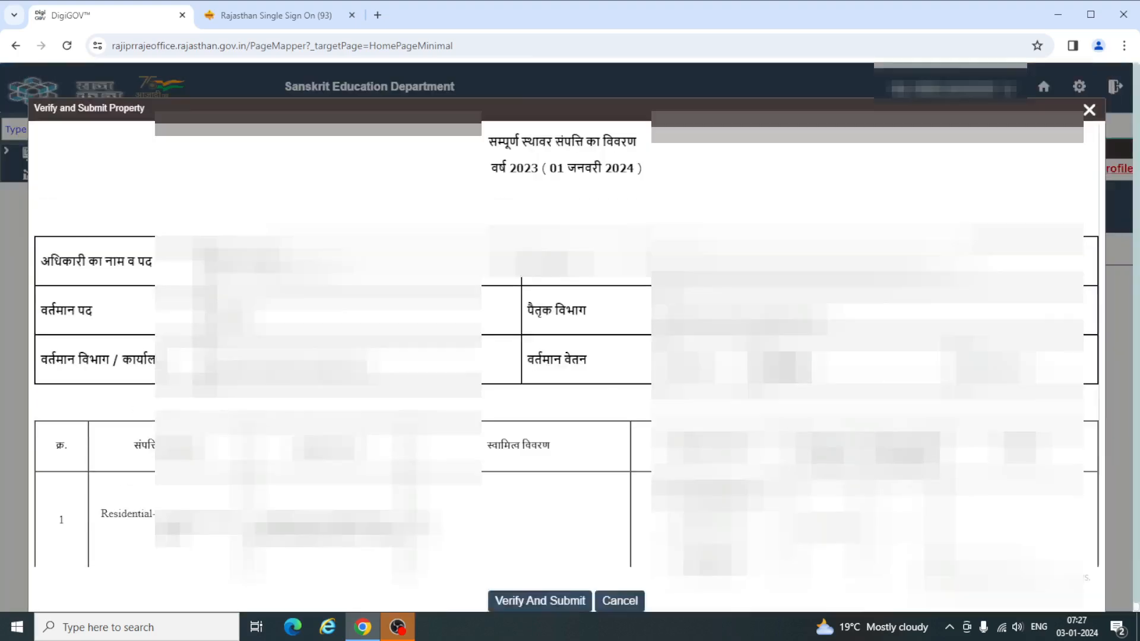
scroll(567, 356, "down", 5)
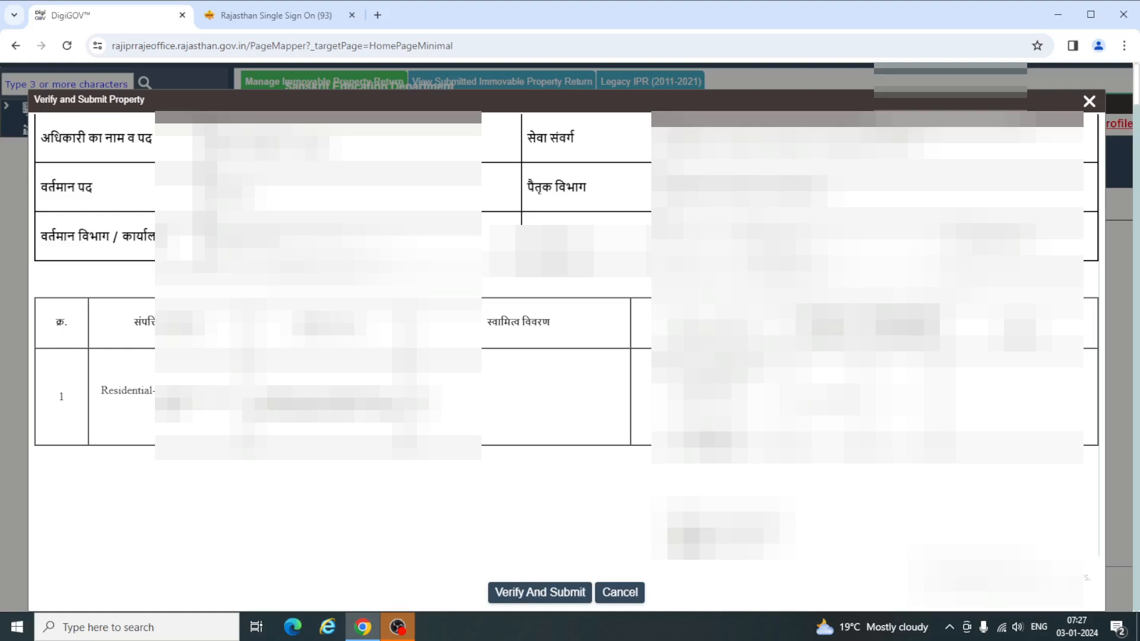
left_click(565, 594)
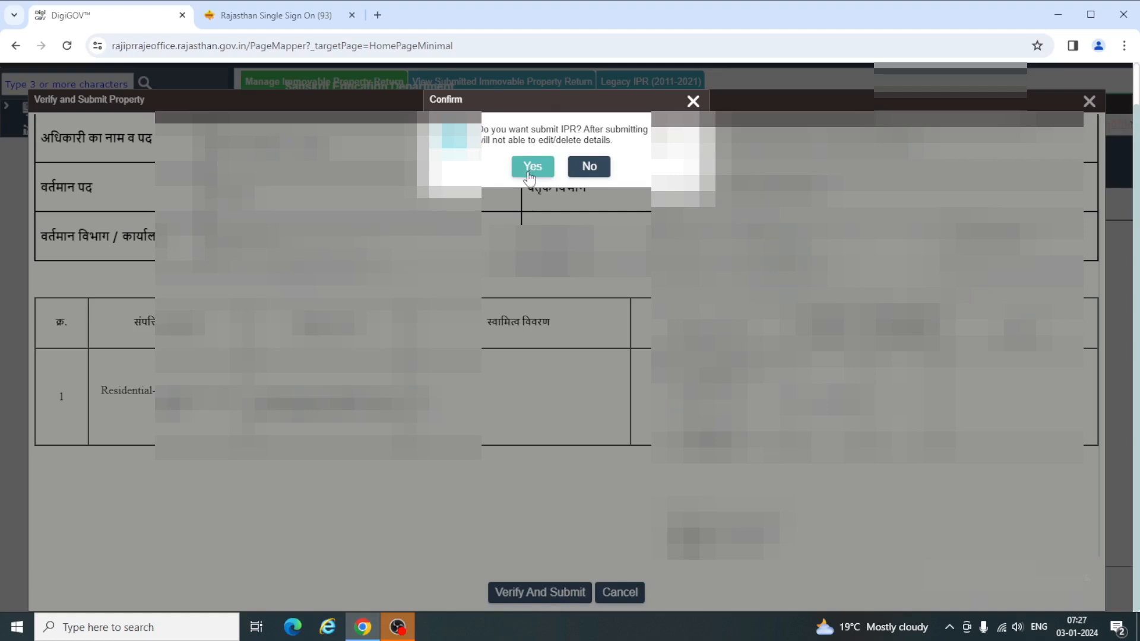
- Confirm submitting the IPR and verify it with the received one-time code
left_click(531, 168)
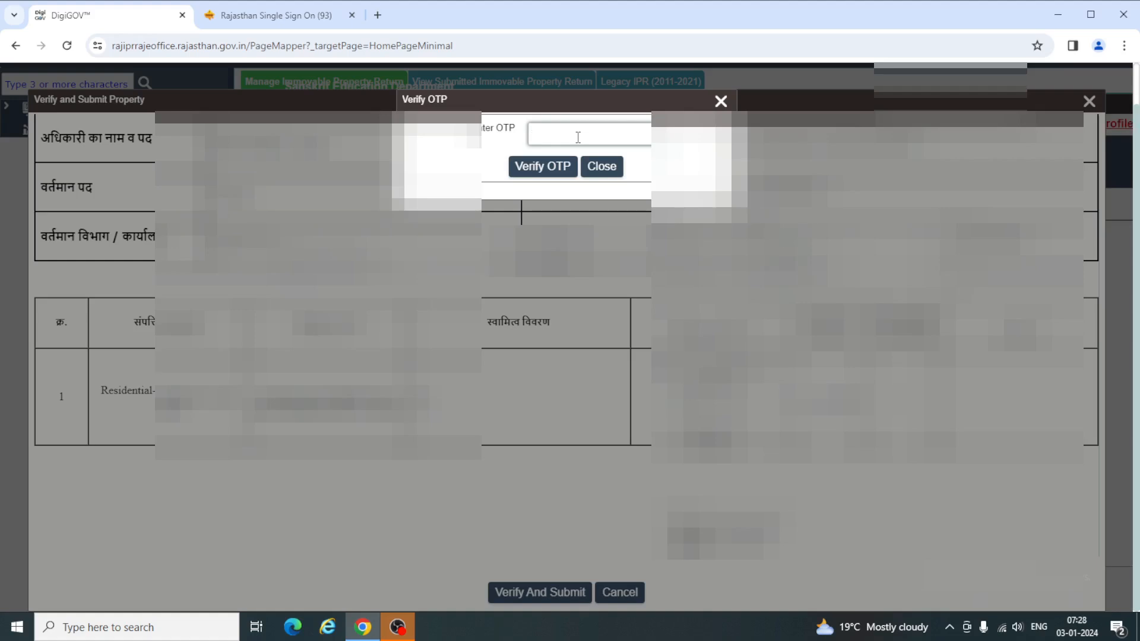
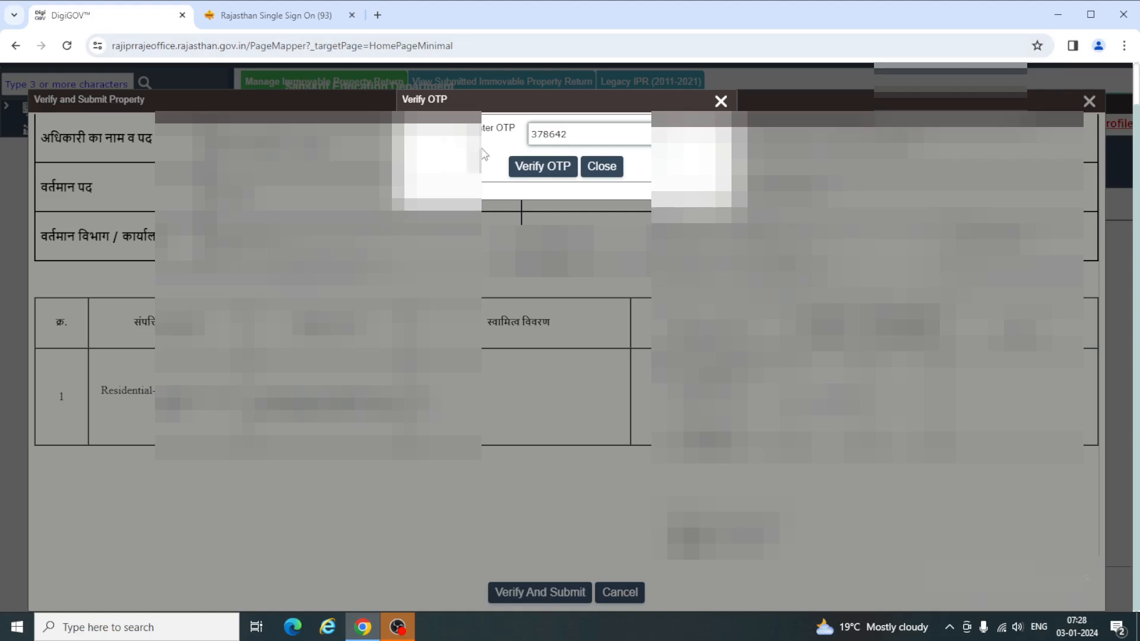
left_click(540, 167)
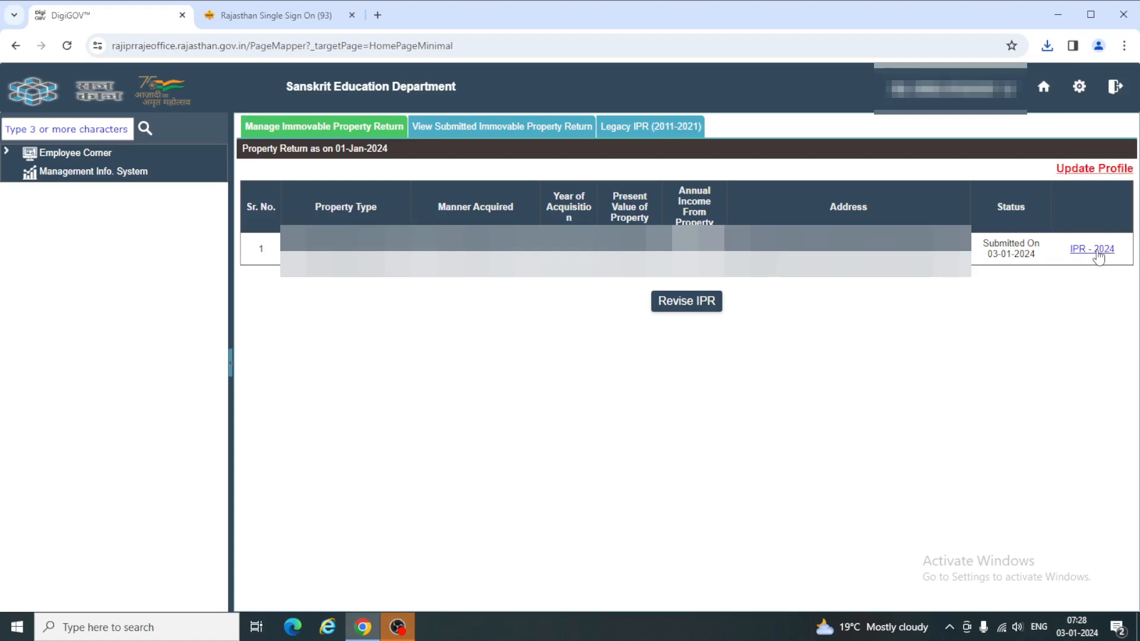
- Download the IPR - 2024 document and open Property Return IPR-1 (11).pdf in the browser
left_click(1096, 249)
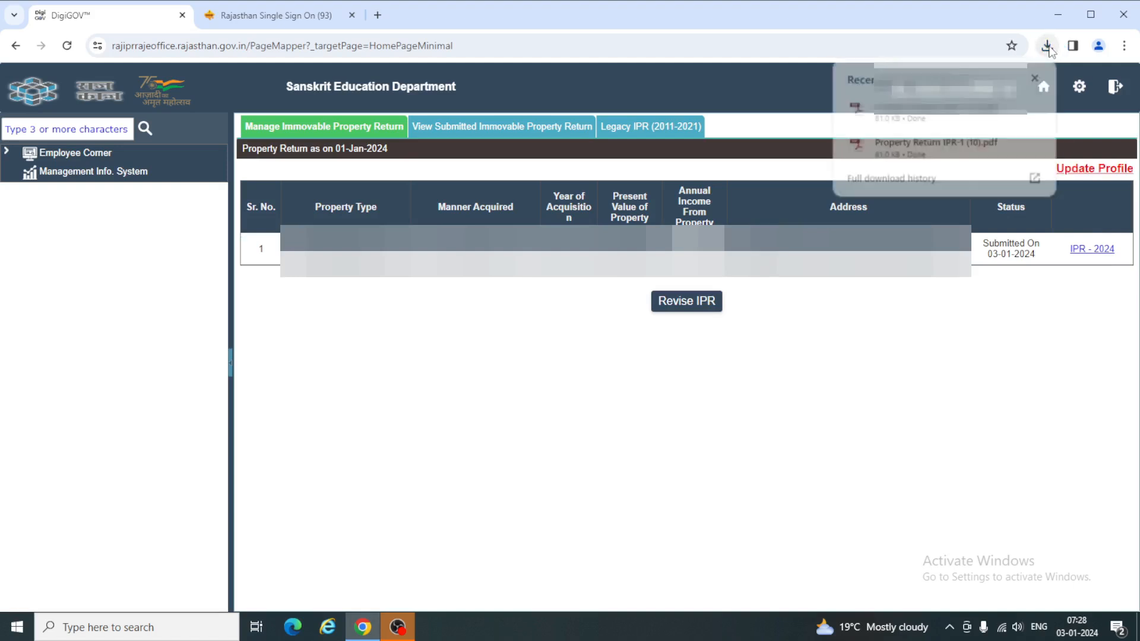
left_click(945, 113)
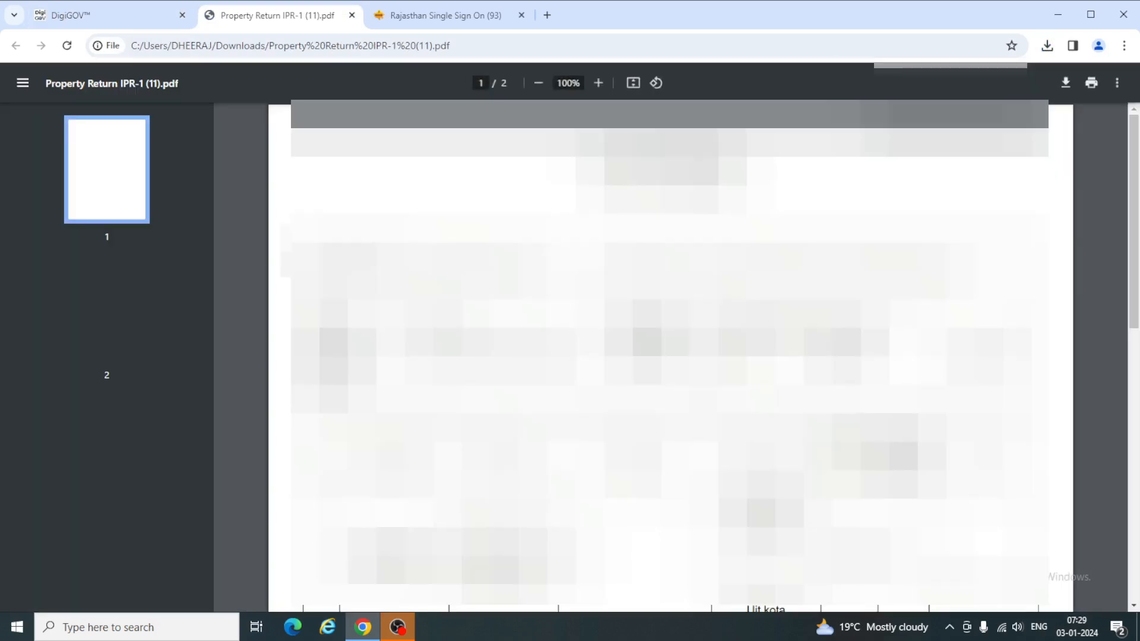
- Scroll through Property Return IPR-1 (11).pdf to the bottom of page 2
scroll(671, 356, "down", 10)
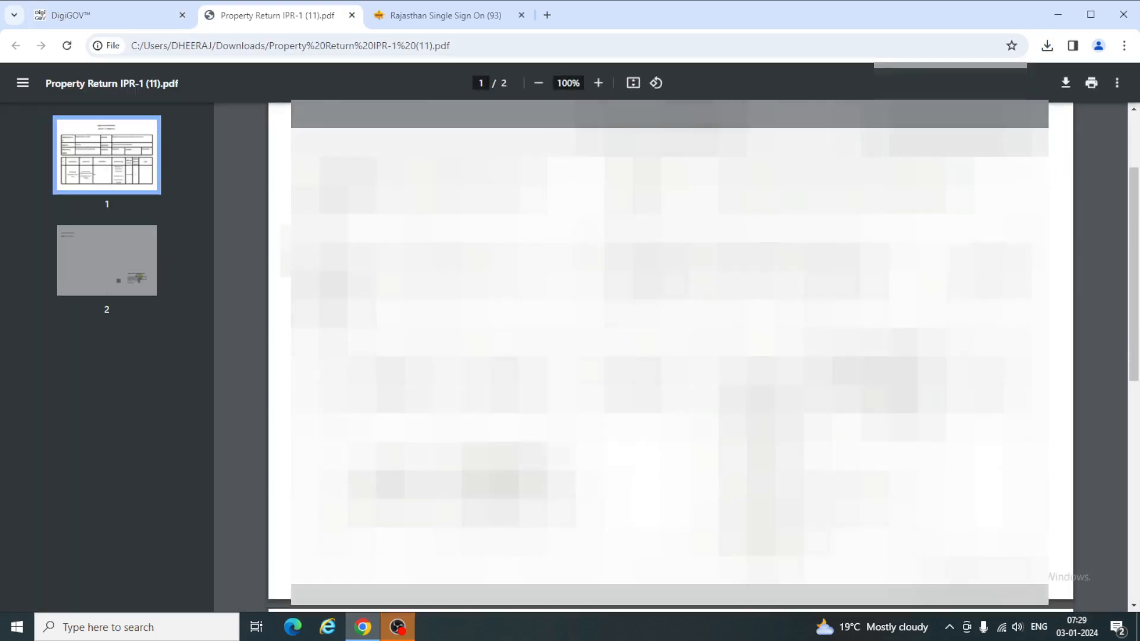
scroll(671, 356, "down", 5)
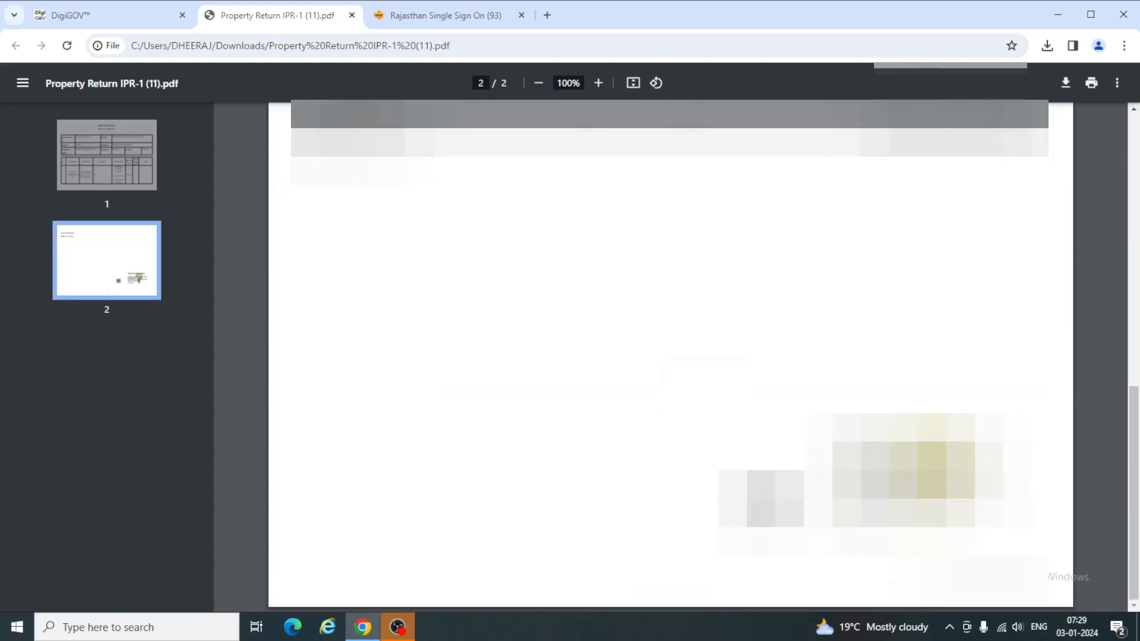